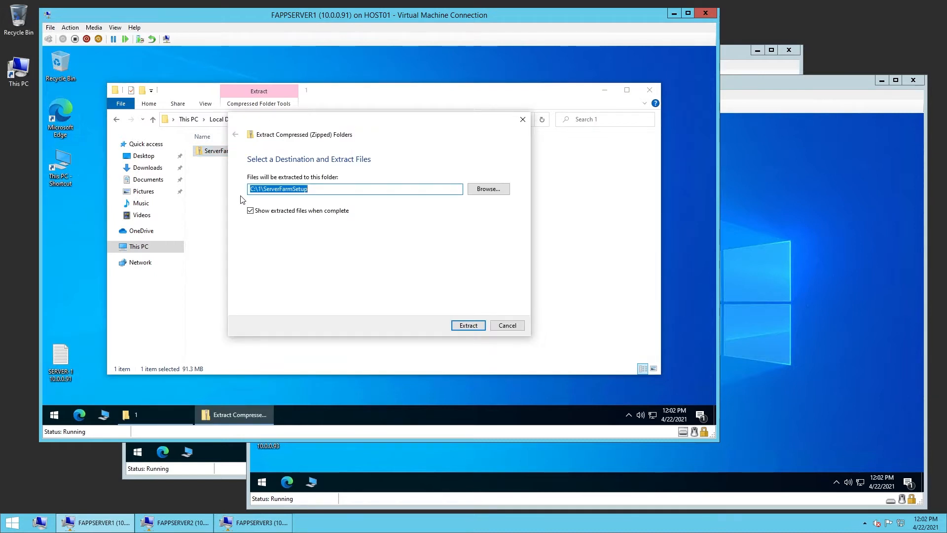
# Extract the ServerFarmSetup archive to C:\1\ServerFarmSetup without showing extracted files when complete
pyautogui.click(250, 211)
pyautogui.click(469, 325)
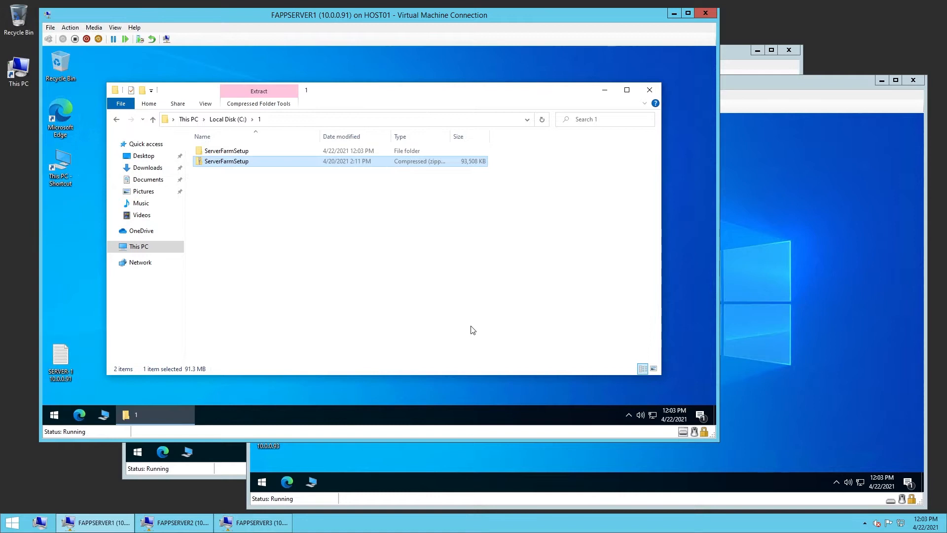
# Open the extracted ServerFarmSetup folder, run setup, and allow it to make changes to the device
pyautogui.doubleClick(247, 153)
pyautogui.doubleClick(244, 160)
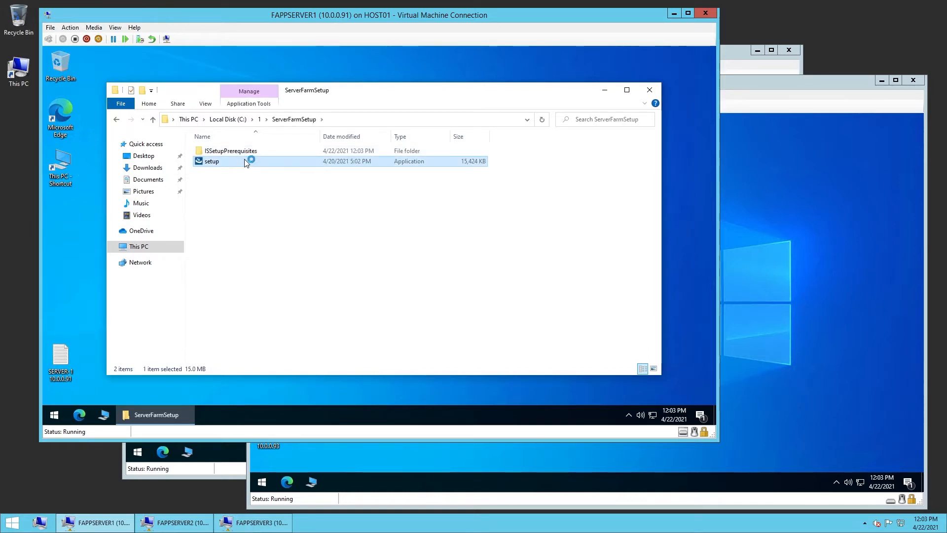
pyautogui.click(422, 307)
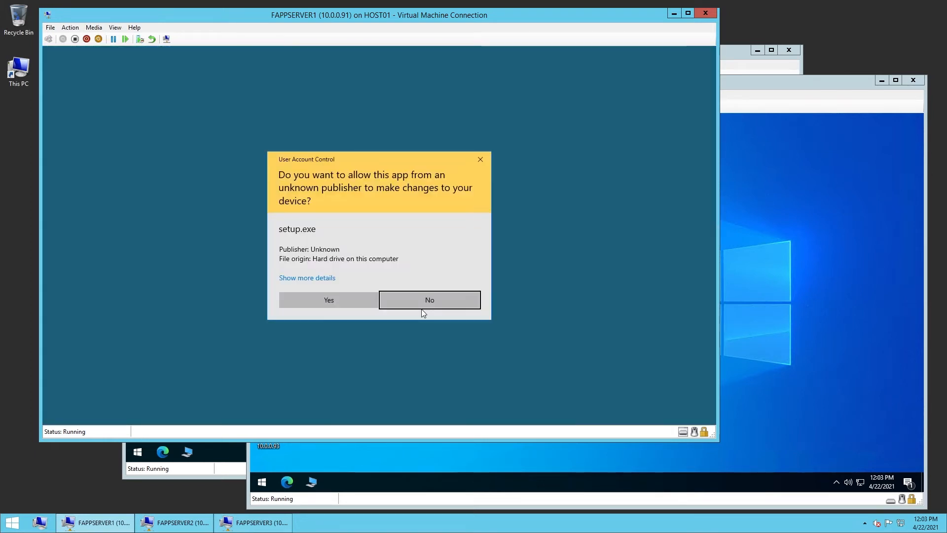
pyautogui.click(353, 300)
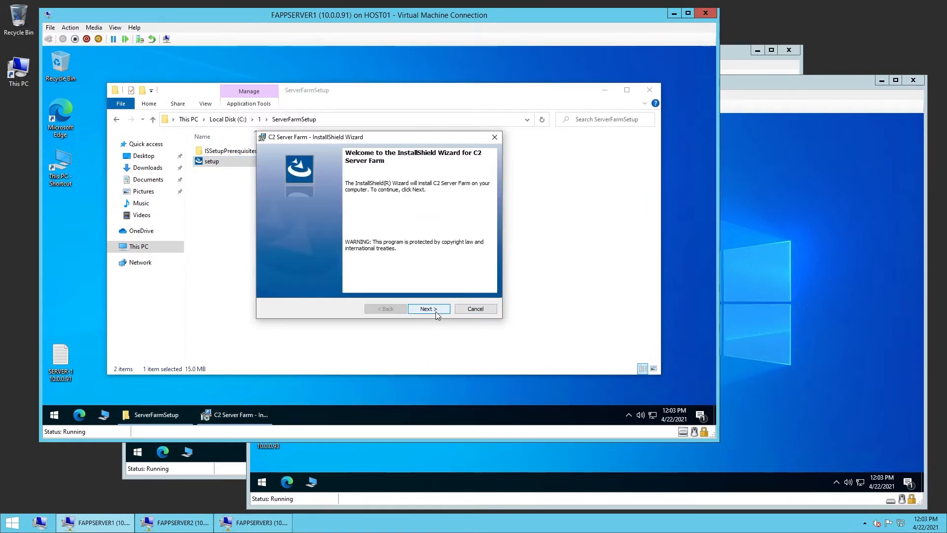
# Install C2 Server Farm through the InstallShield Wizard with default settings and close the folder window
pyautogui.click(436, 312)
pyautogui.click(344, 318)
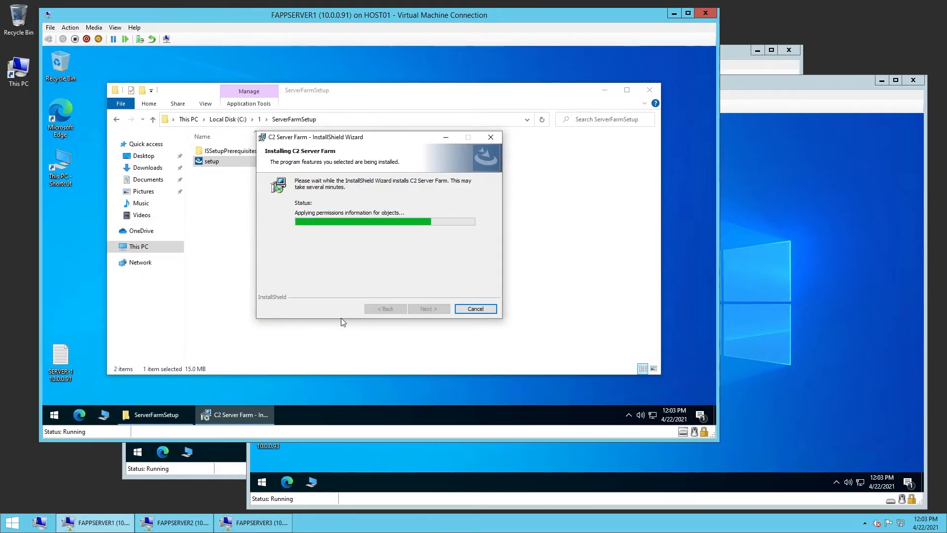
pyautogui.click(427, 309)
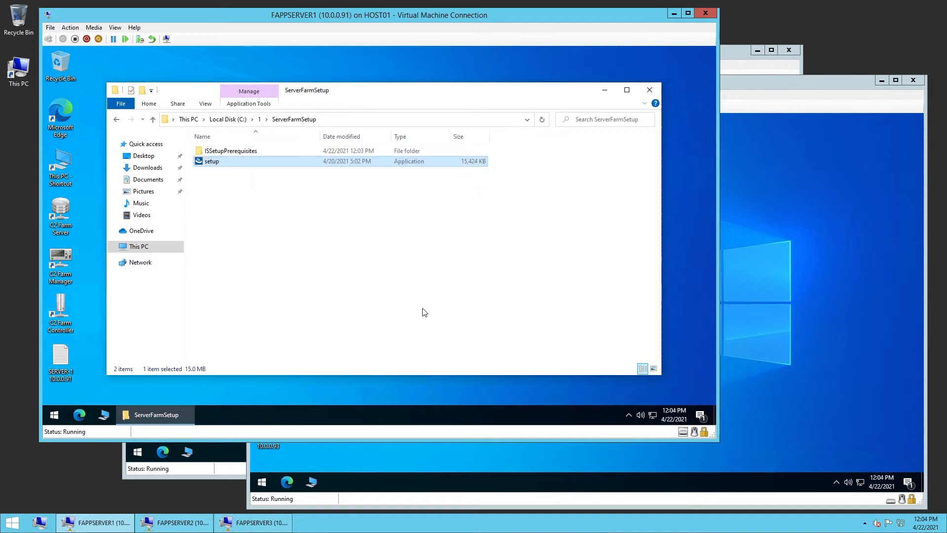
pyautogui.click(649, 90)
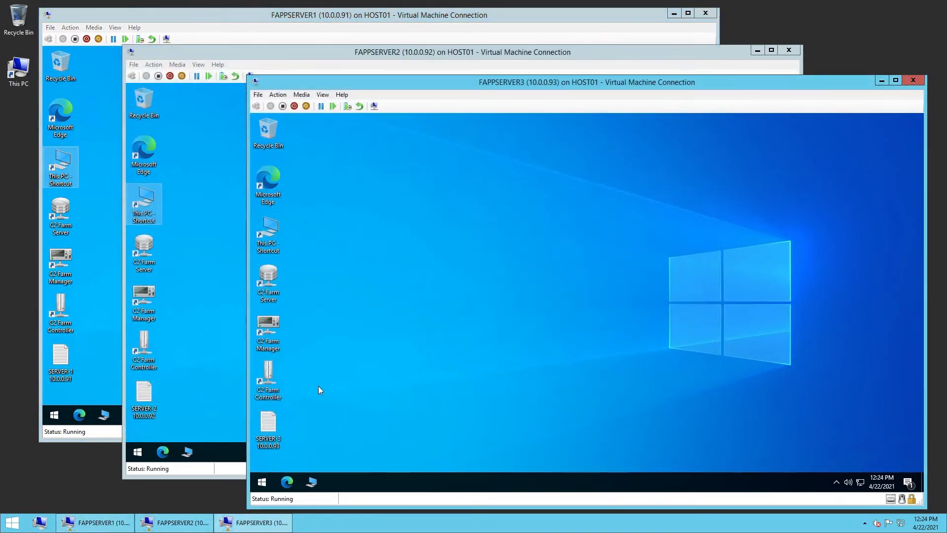
# Delete the C2 Farm Manager and C2 Farm Controller desktop shortcuts on FAPPSERVER3 and FAPPSERVER2
pyautogui.moveTo(318, 386); pyautogui.dragTo(269, 329)
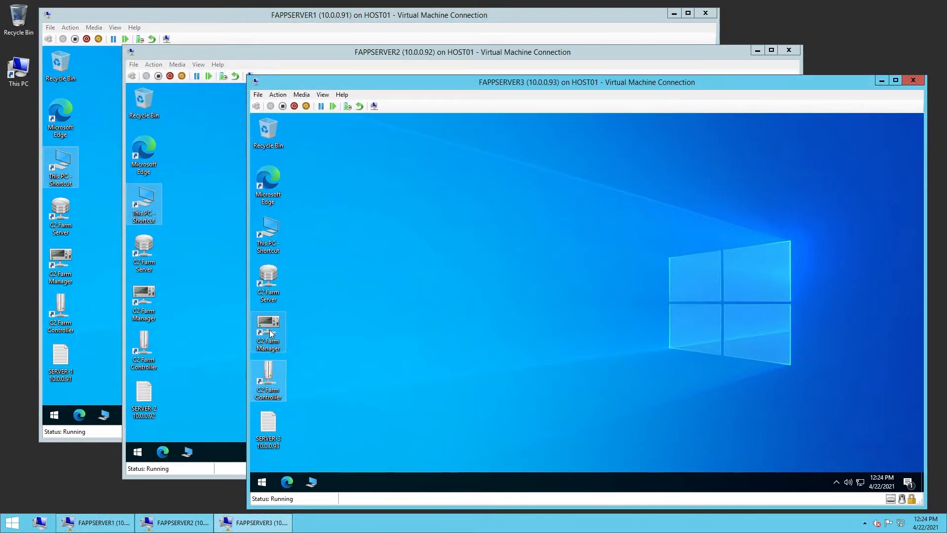
pyautogui.press('Delete')
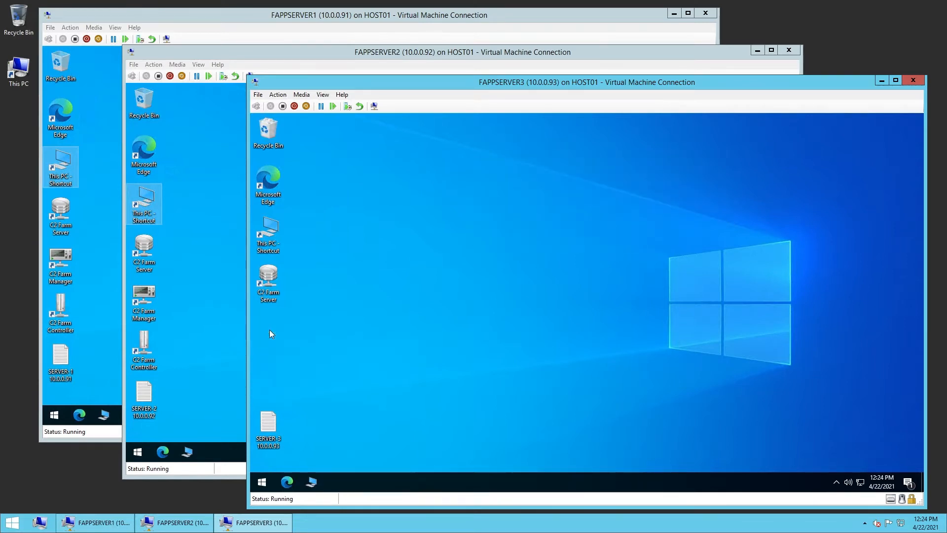
pyautogui.click(173, 348)
pyautogui.moveTo(185, 308); pyautogui.dragTo(129, 348)
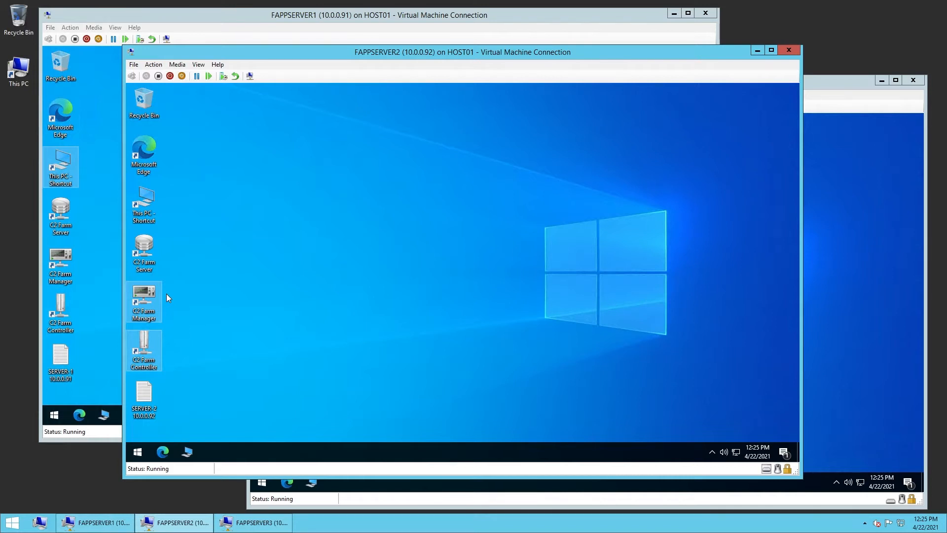
pyautogui.press('Delete')
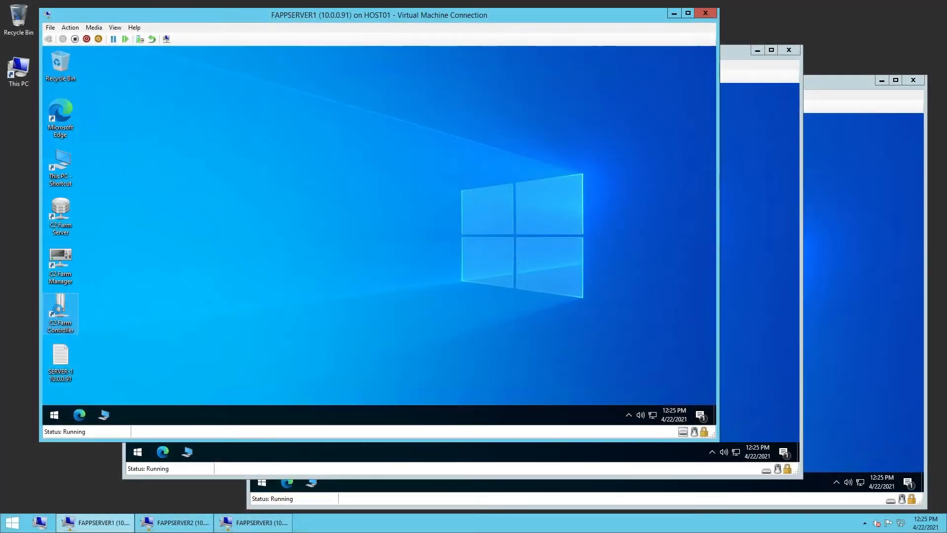
# Run C2 Farm Controller as administrator on FAPPSERVER1 and cancel the firewall alert without allowing access
pyautogui.rightClick(59, 313)
pyautogui.click(91, 146)
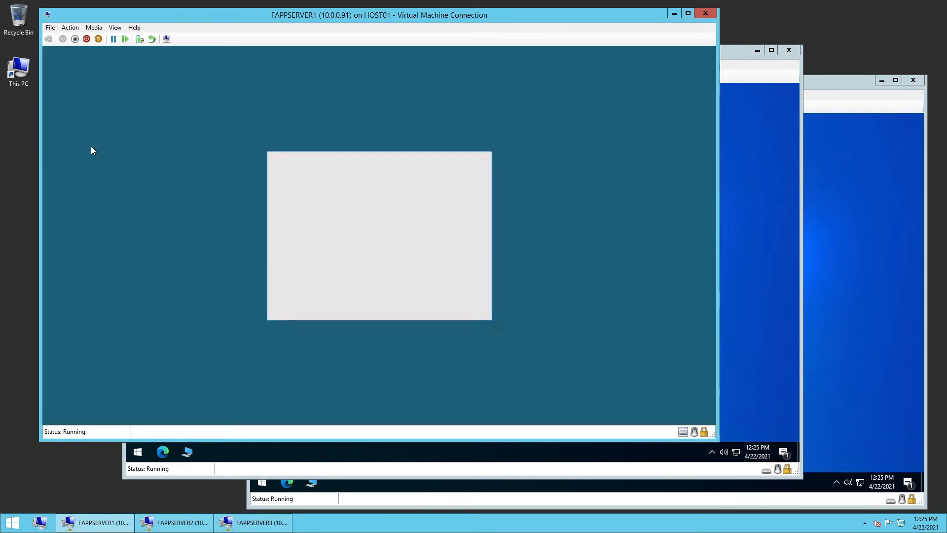
pyautogui.click(350, 298)
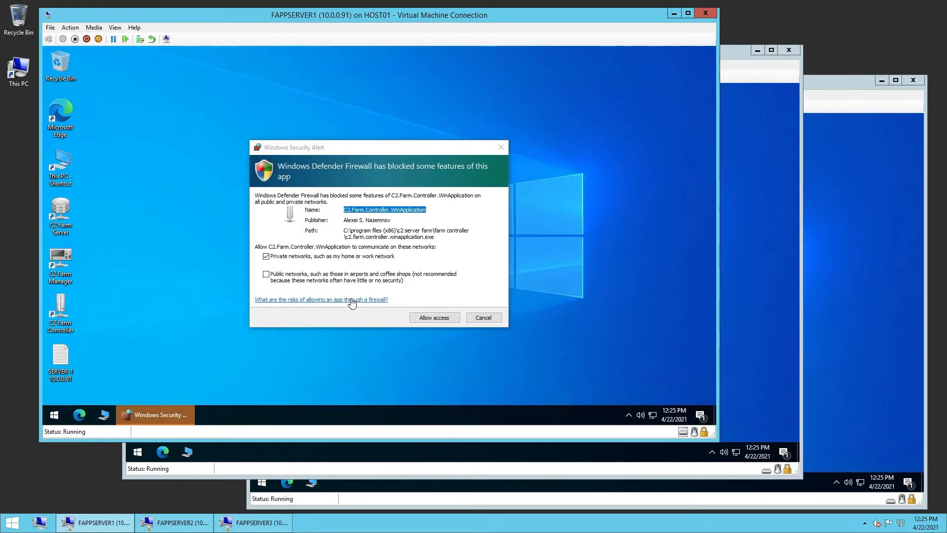
pyautogui.click(478, 319)
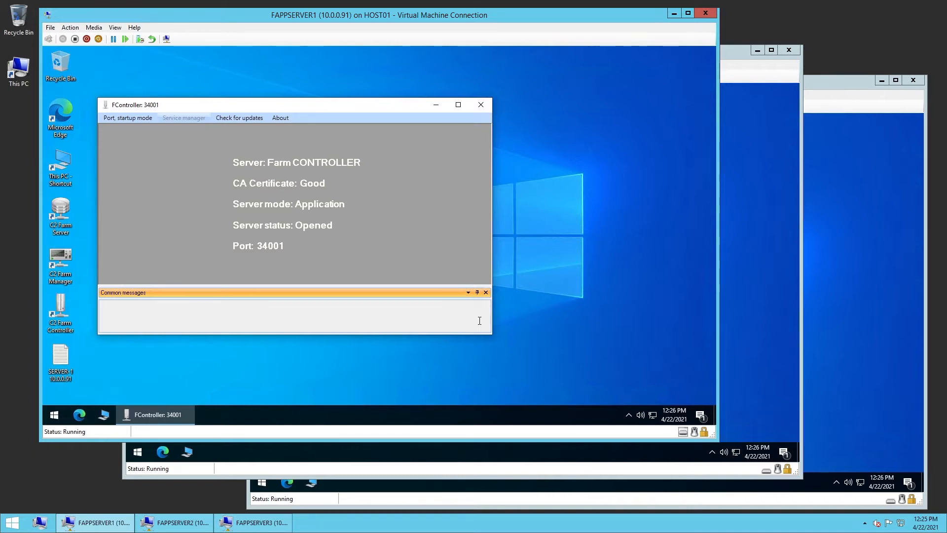
# Set the Farm Controller's startup mode to Service, apply it, and close the controller window
pyautogui.moveTo(492, 334); pyautogui.dragTo(545, 385)
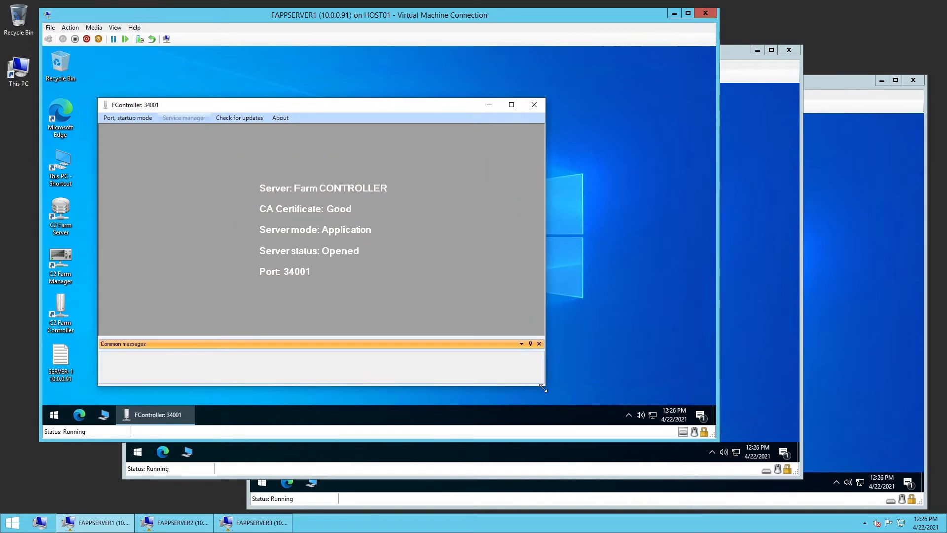
pyautogui.click(136, 119)
pyautogui.click(169, 173)
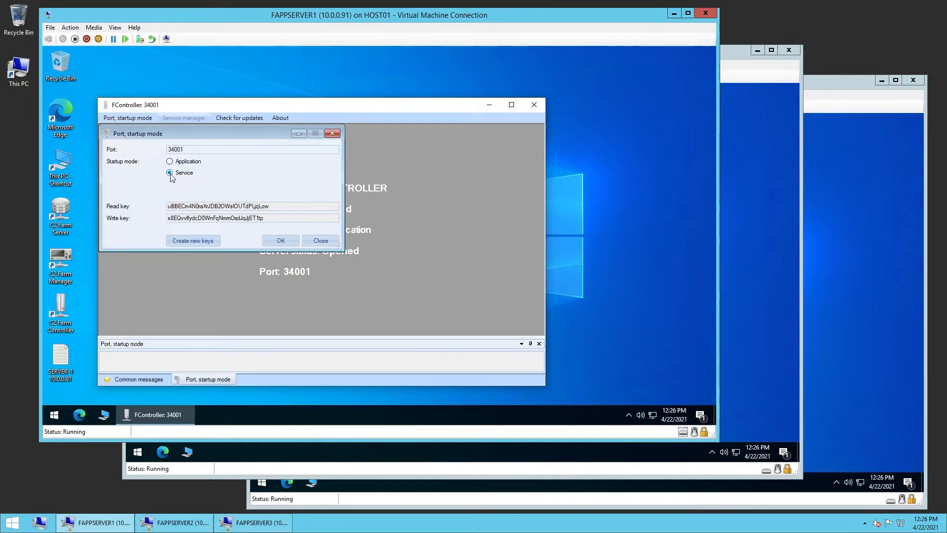
pyautogui.click(281, 242)
pyautogui.click(441, 267)
pyautogui.click(537, 104)
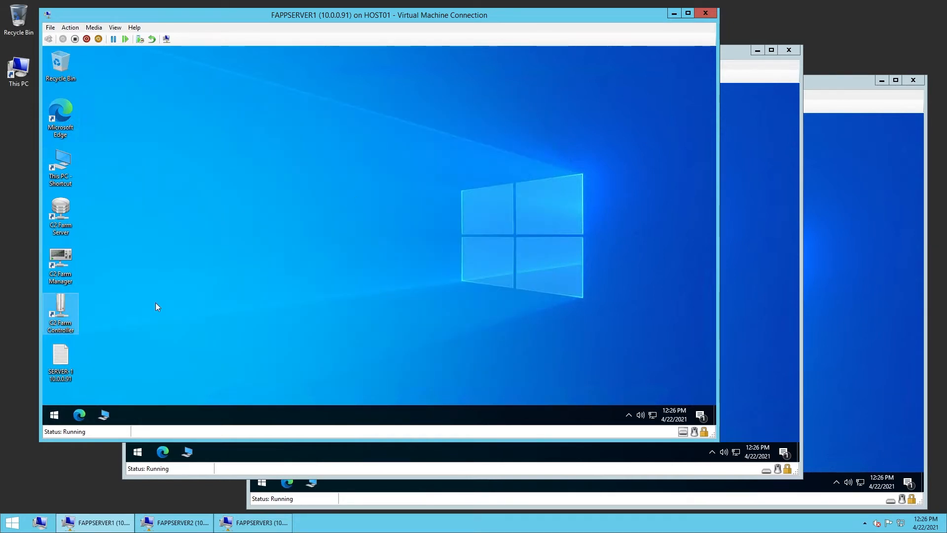
# Relaunch C2 Farm Controller as administrator and approve the elevation request
pyautogui.rightClick(66, 311)
pyautogui.click(117, 146)
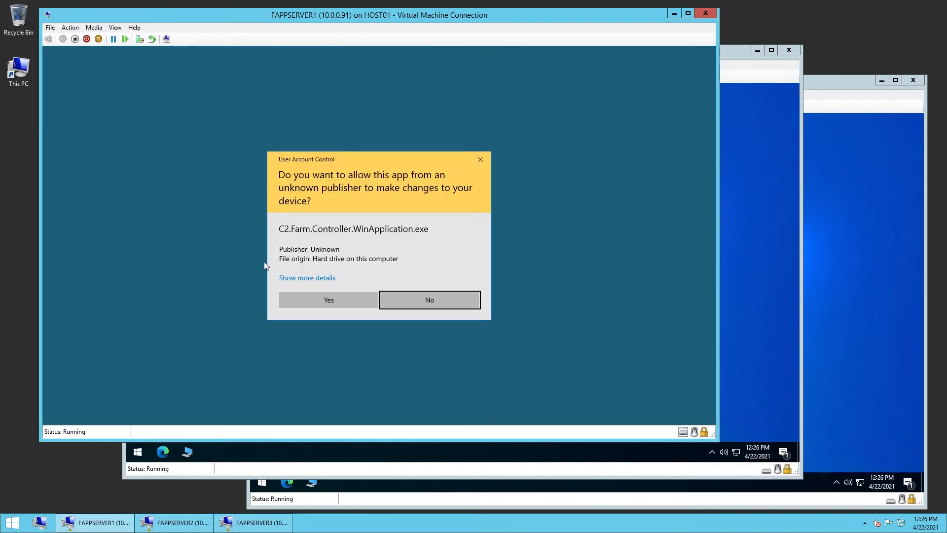
pyautogui.click(333, 301)
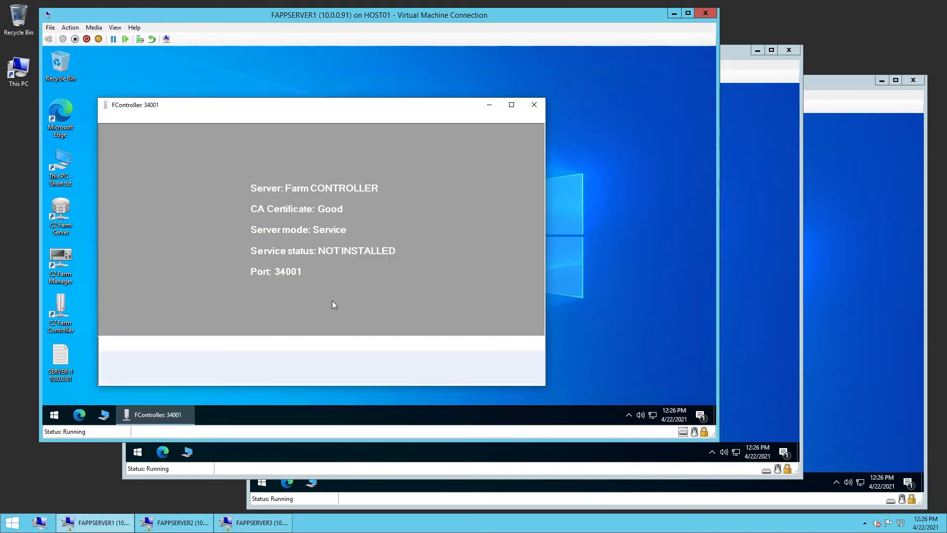
# Install and start the Farm Controller service from the Service manager, then close it
pyautogui.click(197, 119)
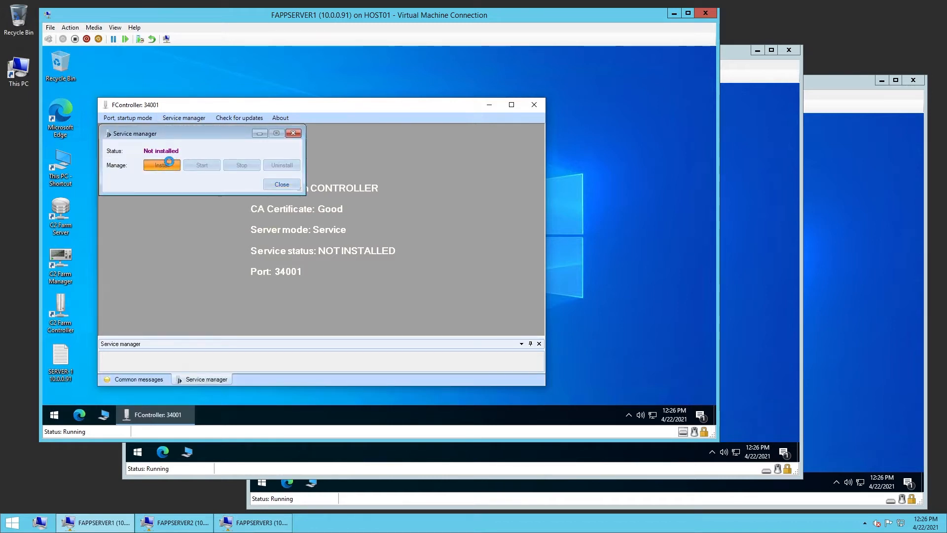
pyautogui.click(199, 165)
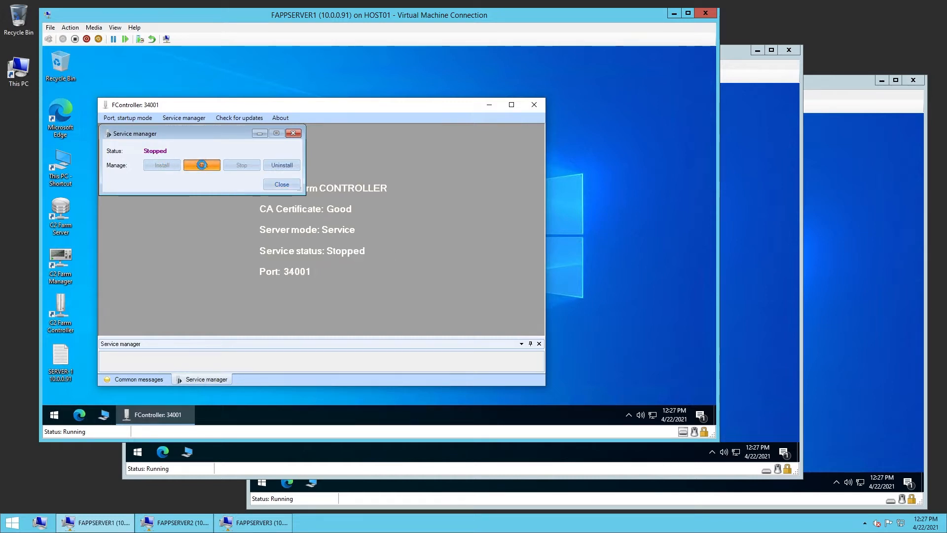
pyautogui.click(282, 184)
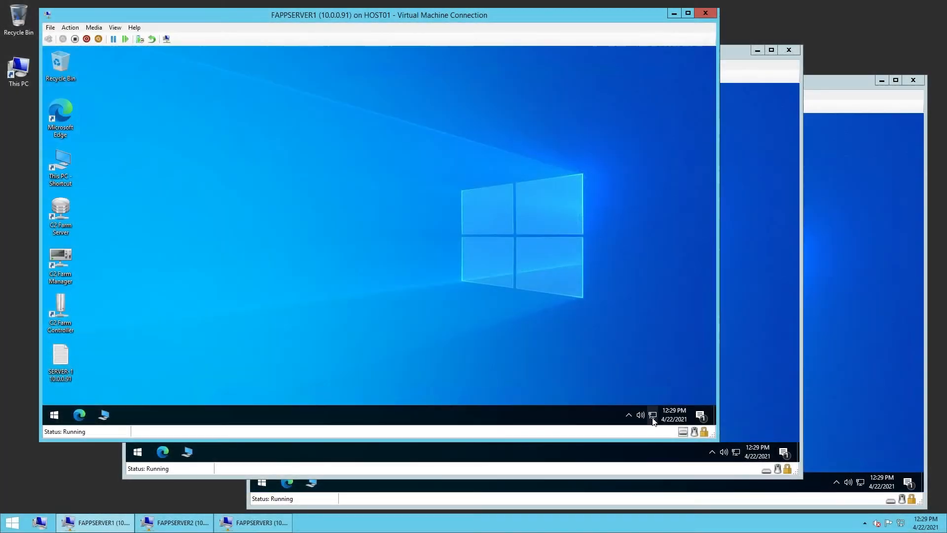
# Open Windows Defender Firewall with Advanced Security from the network settings
pyautogui.rightClick(649, 416)
pyautogui.click(641, 405)
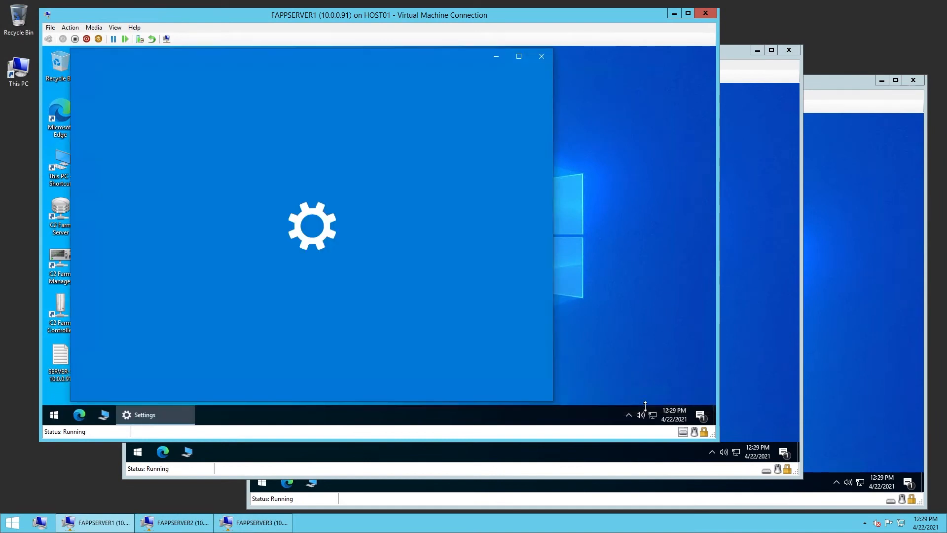
pyautogui.scroll(-3, 318, 332)
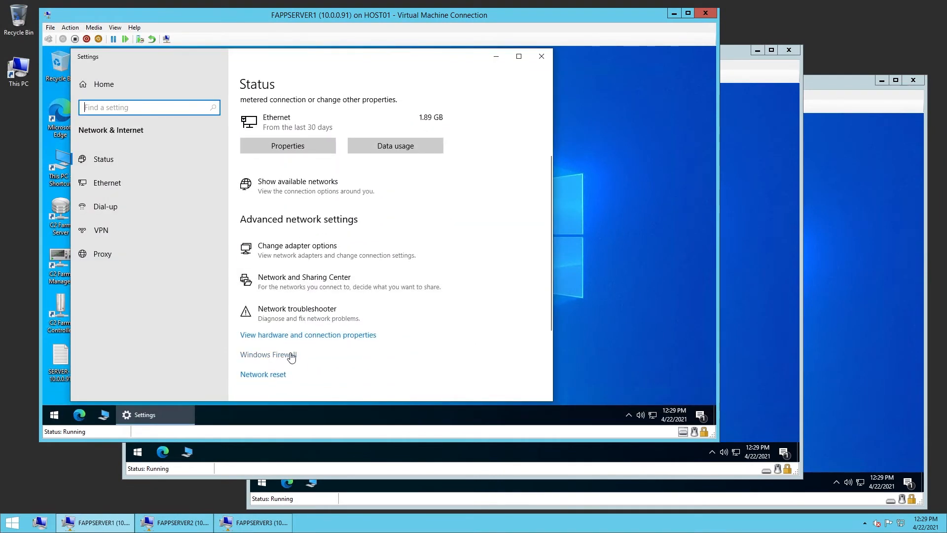
pyautogui.click(290, 354)
pyautogui.click(141, 355)
pyautogui.click(316, 293)
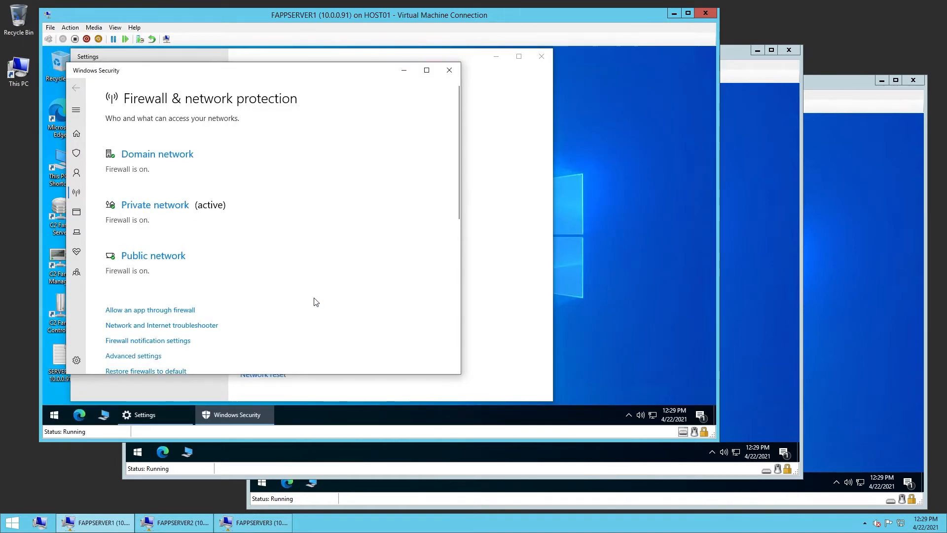
pyautogui.click(457, 66)
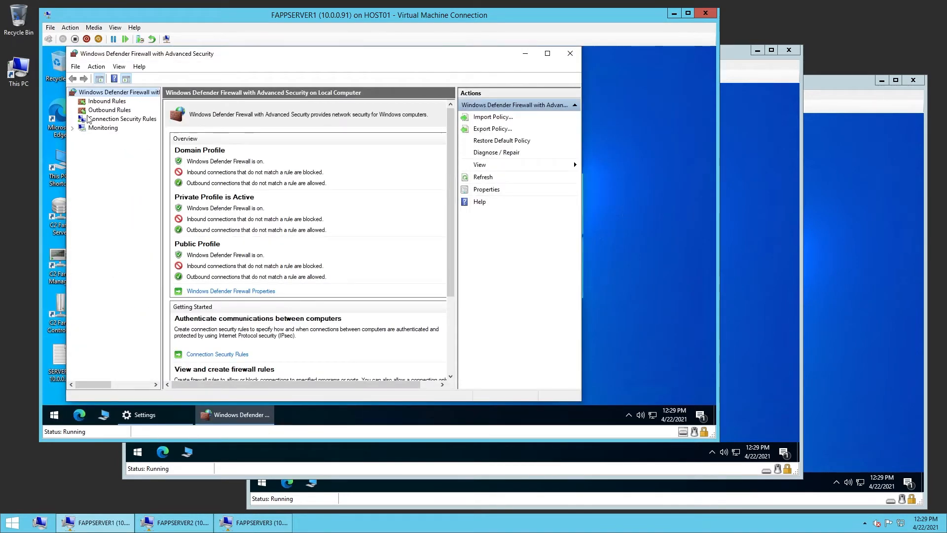
# Start a new custom inbound rule that applies to all programs
pyautogui.click(92, 102)
pyautogui.rightClick(92, 102)
pyautogui.click(120, 109)
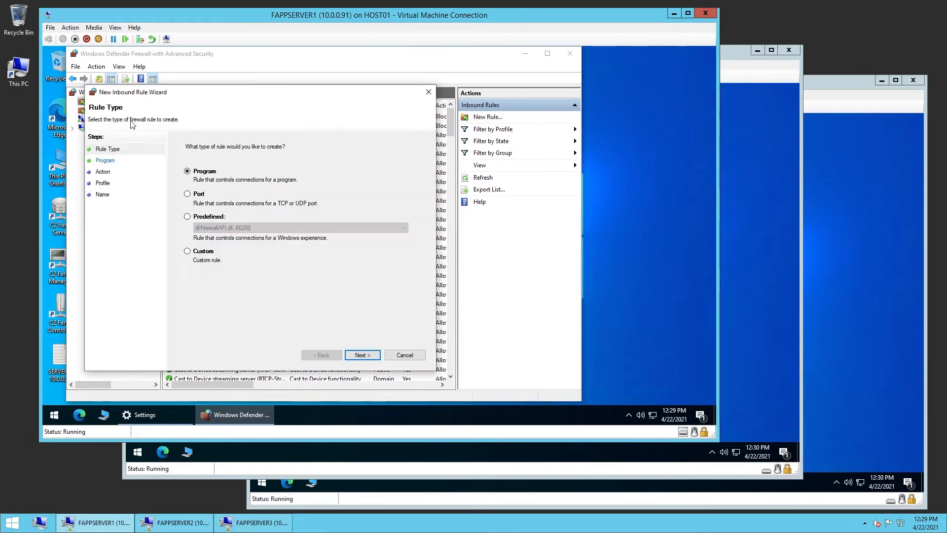
pyautogui.click(202, 250)
pyautogui.click(365, 355)
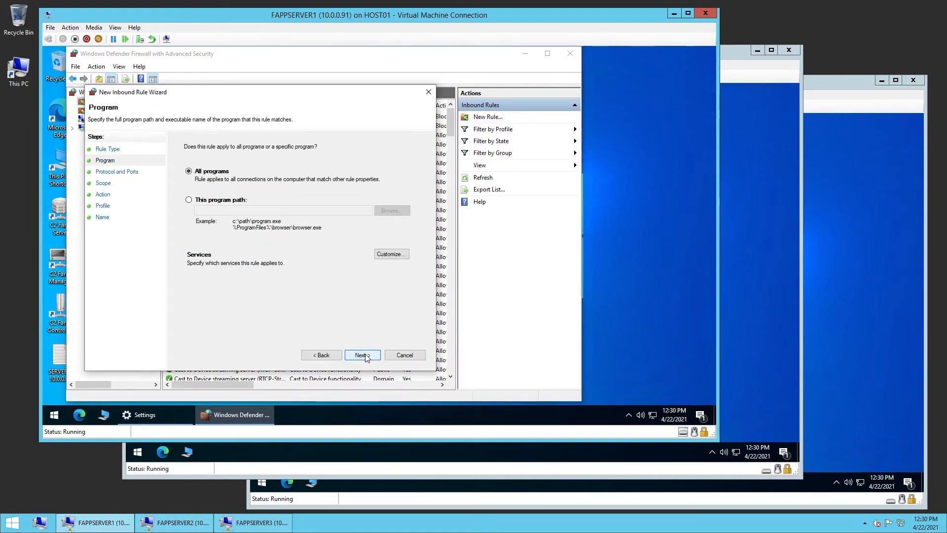
pyautogui.click(365, 355)
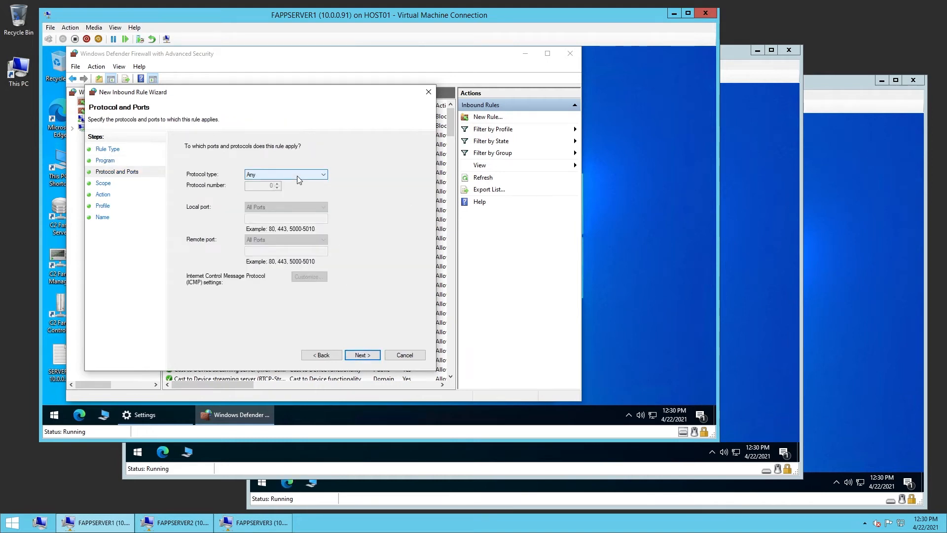
# Set the rule's protocol to TCP with specific local port 34001
pyautogui.click(297, 173)
pyautogui.click(260, 216)
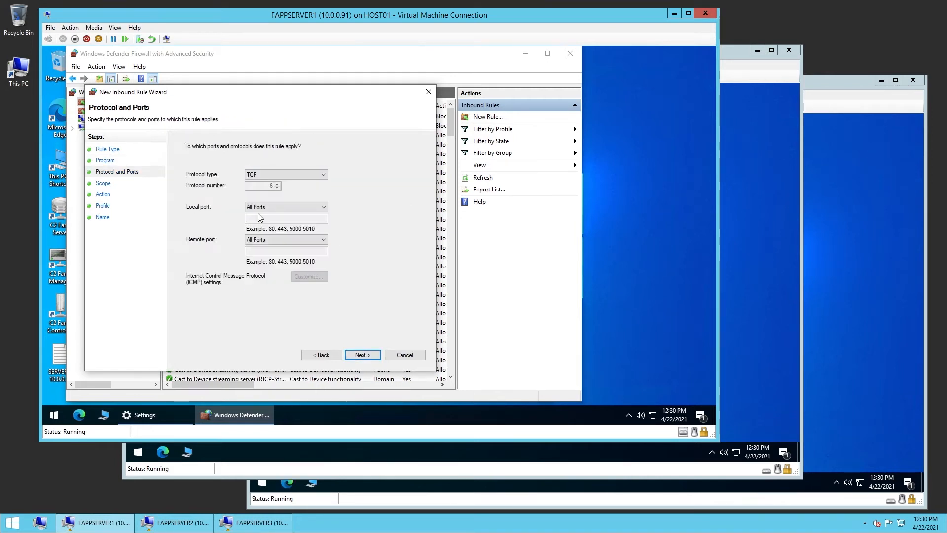
pyautogui.click(268, 207)
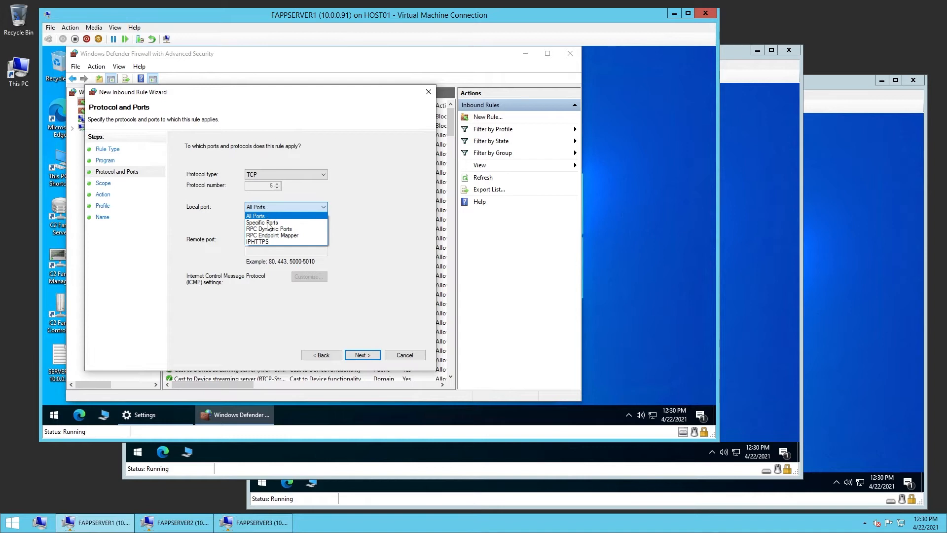
pyautogui.click(269, 222)
pyautogui.write('34001')
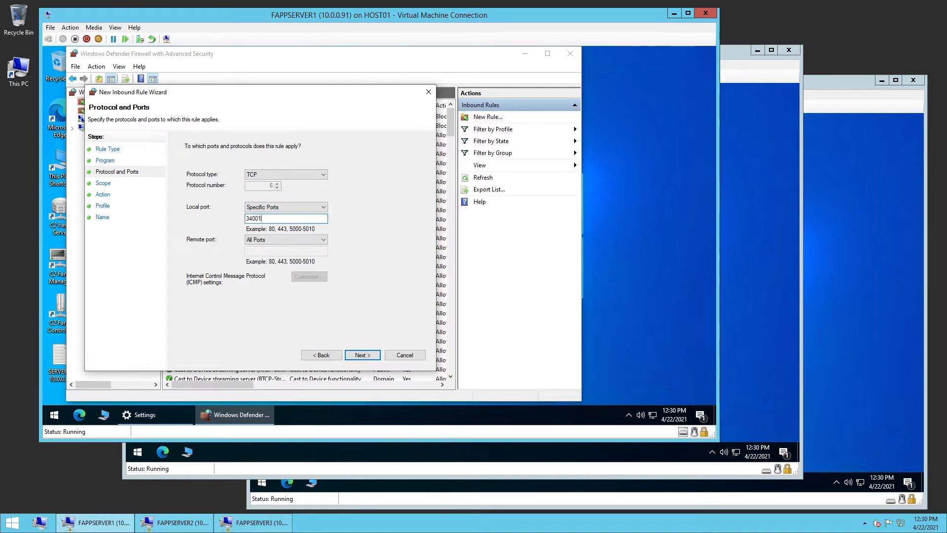
pyautogui.click(362, 355)
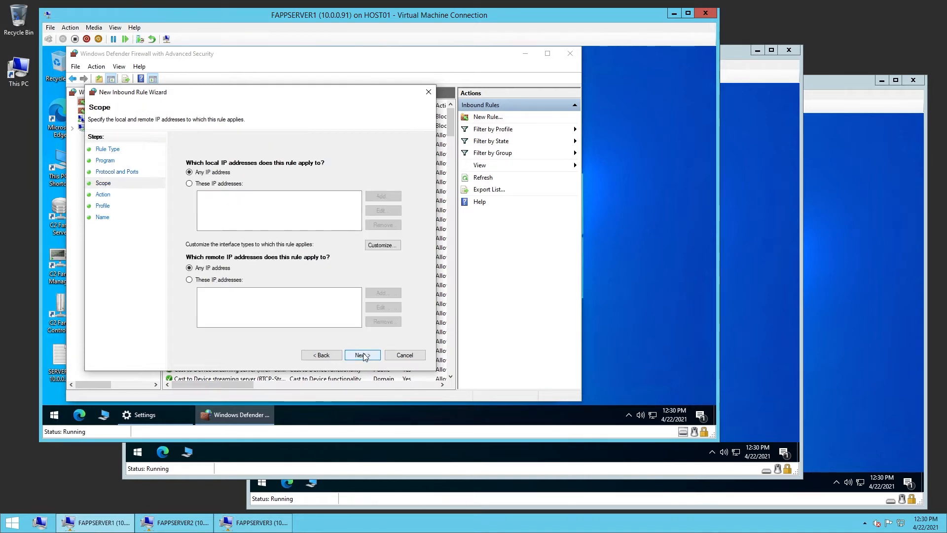
# Limit the rule's remote IP addresses to the range 10.0.0.91 to 10.0.0.93 and continue
pyautogui.click(206, 280)
pyautogui.click(383, 293)
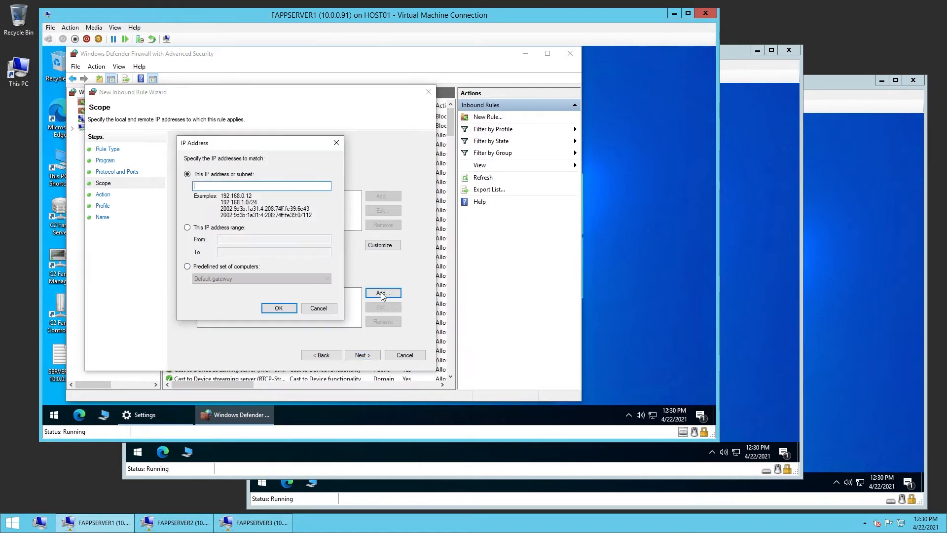
pyautogui.click(197, 228)
pyautogui.click(237, 240)
pyautogui.write('10.0.0.91')
pyautogui.press('Tab')
pyautogui.write('10')
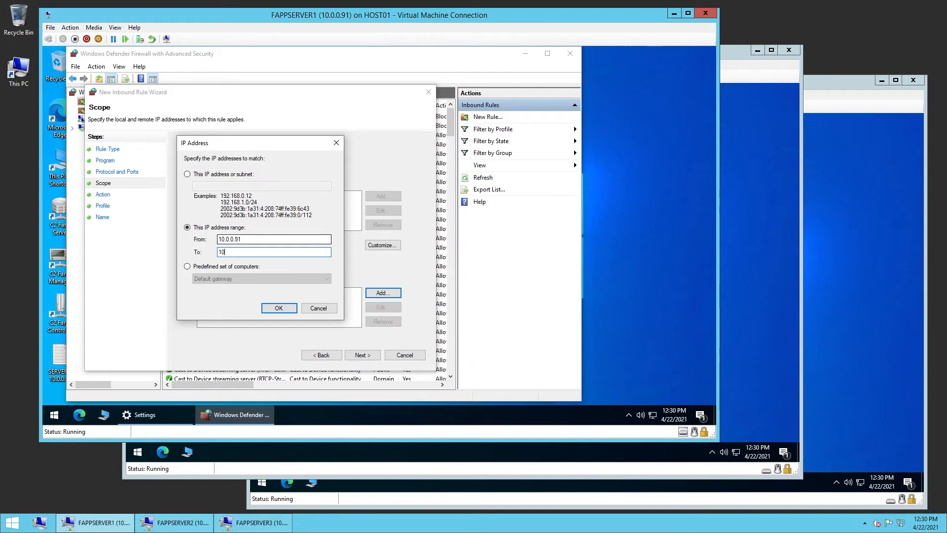
pyautogui.write('.0.0.93')
pyautogui.click(280, 309)
pyautogui.click(365, 355)
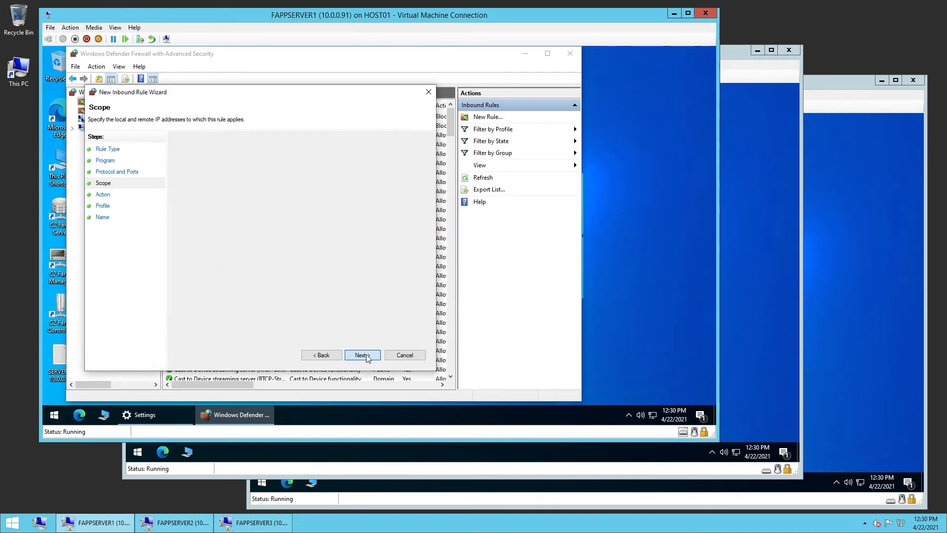
# Keep the default action and profiles, name the rule 10.0.0.91/93:34001 and finish the wizard
pyautogui.click(366, 356)
pyautogui.click(366, 356)
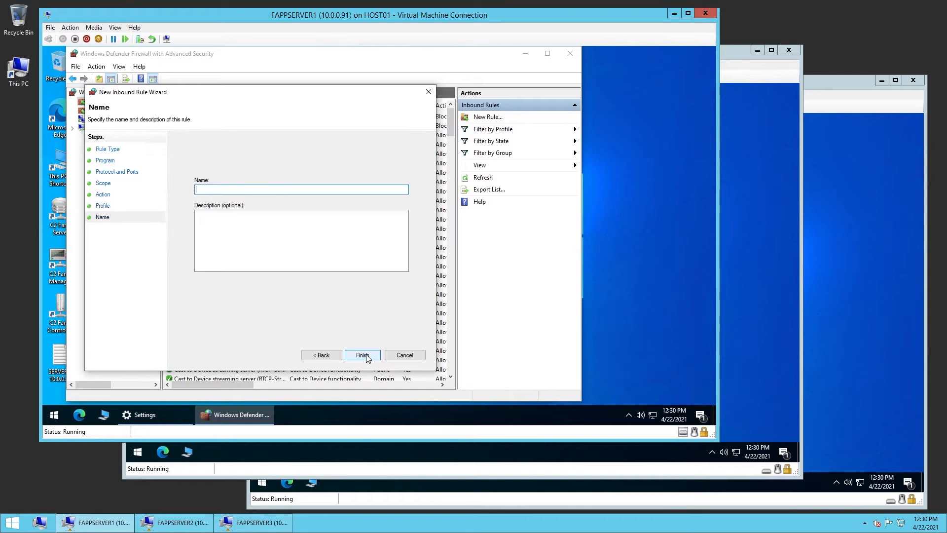
pyautogui.write('10.0.0.91/93:34001')
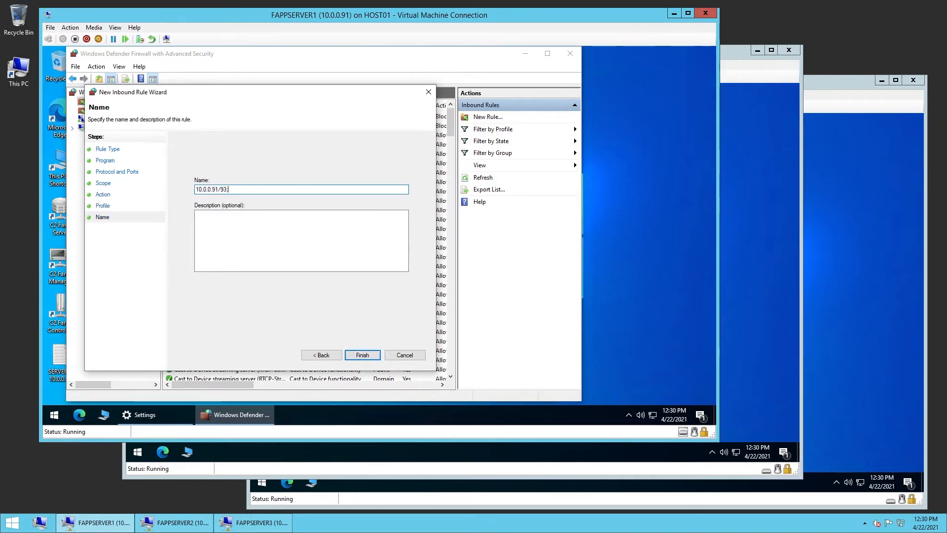
pyautogui.click(362, 355)
# Run C2 Farm Server as administrator, approve the elevation and cancel the firewall alert
pyautogui.click(541, 56)
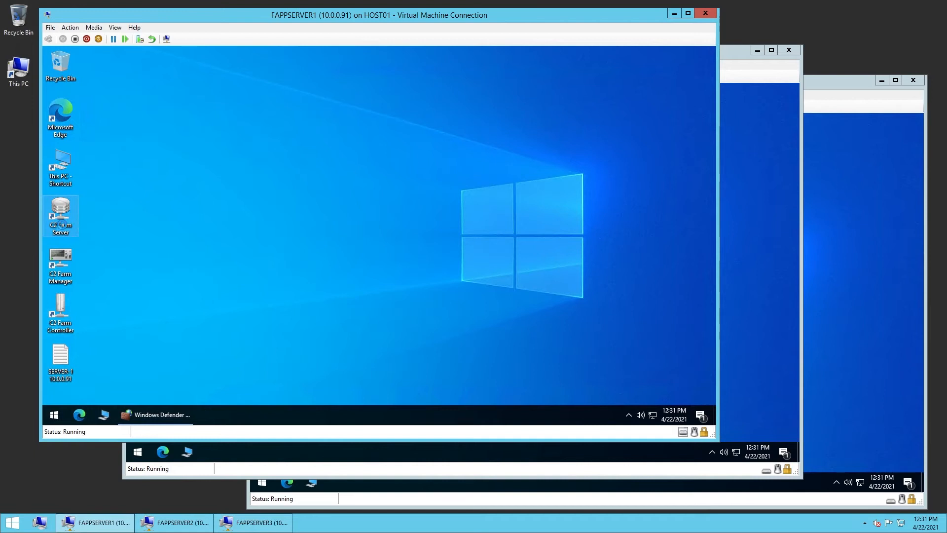
pyautogui.rightClick(63, 227)
pyautogui.click(92, 239)
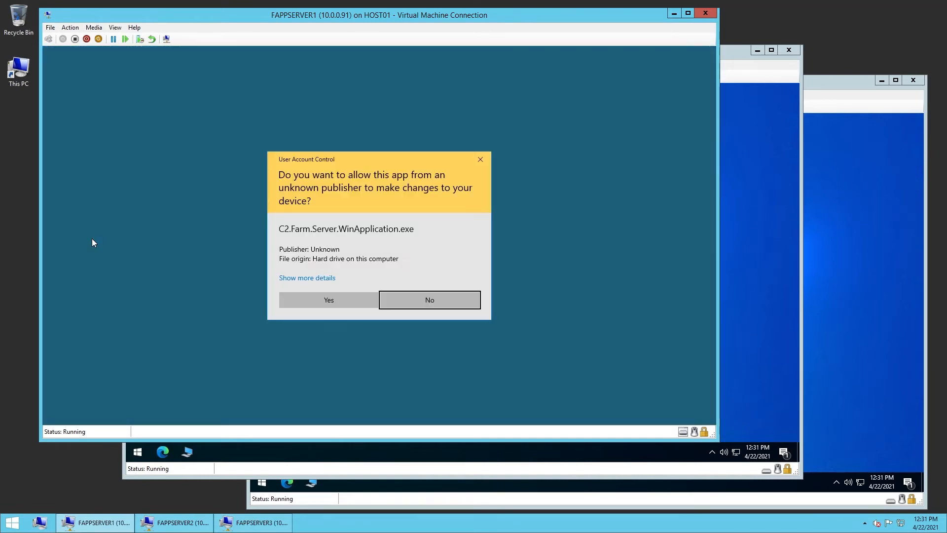
pyautogui.click(324, 299)
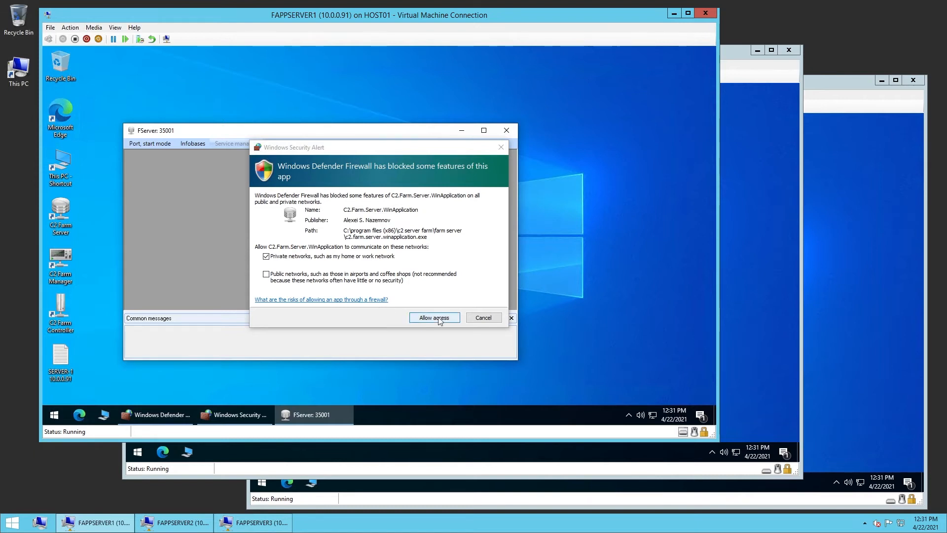
pyautogui.click(482, 318)
pyautogui.moveTo(513, 359); pyautogui.dragTo(567, 391)
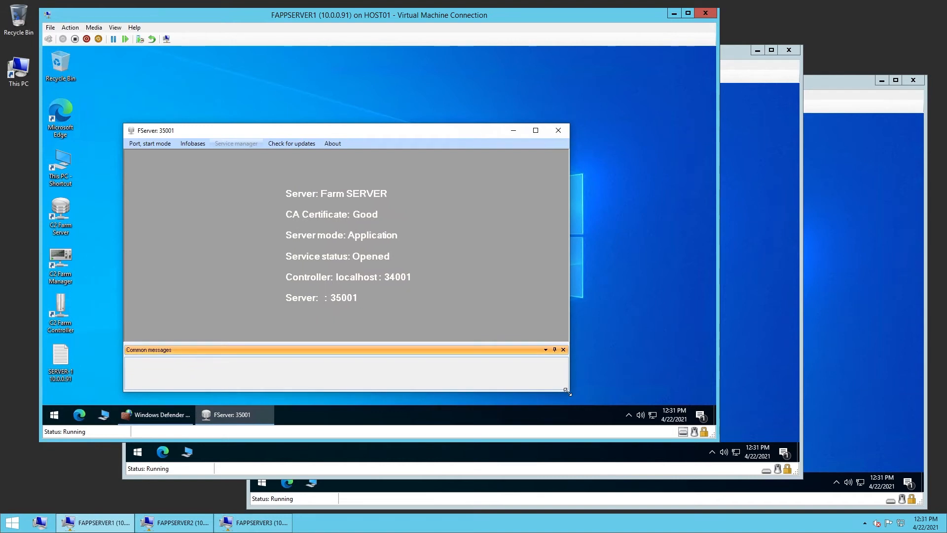
# Set the Farm Server's address to 10.0.0.91, startup mode to Service and controller address to 10.0.0.91
pyautogui.click(156, 143)
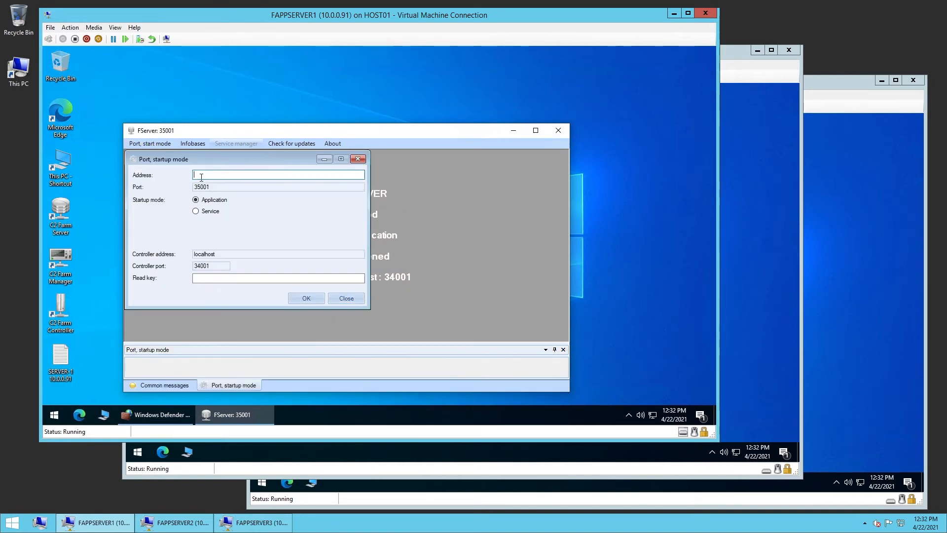
pyautogui.write('10.0.0.91')
pyautogui.click(197, 211)
pyautogui.doubleClick(214, 252)
pyautogui.write('10.0.0.91')
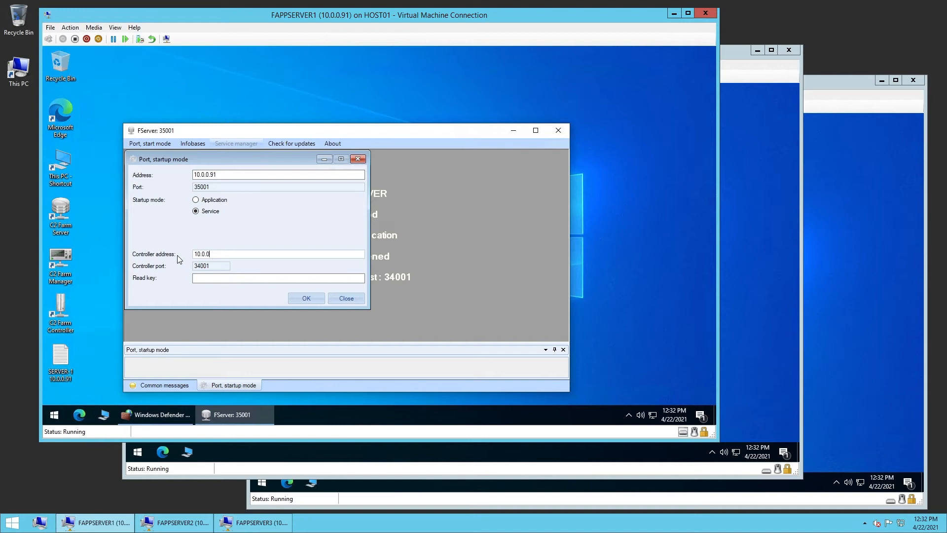
# Copy the Farm Controller's read key into the server's read key field and apply the startup settings
pyautogui.click(60, 319)
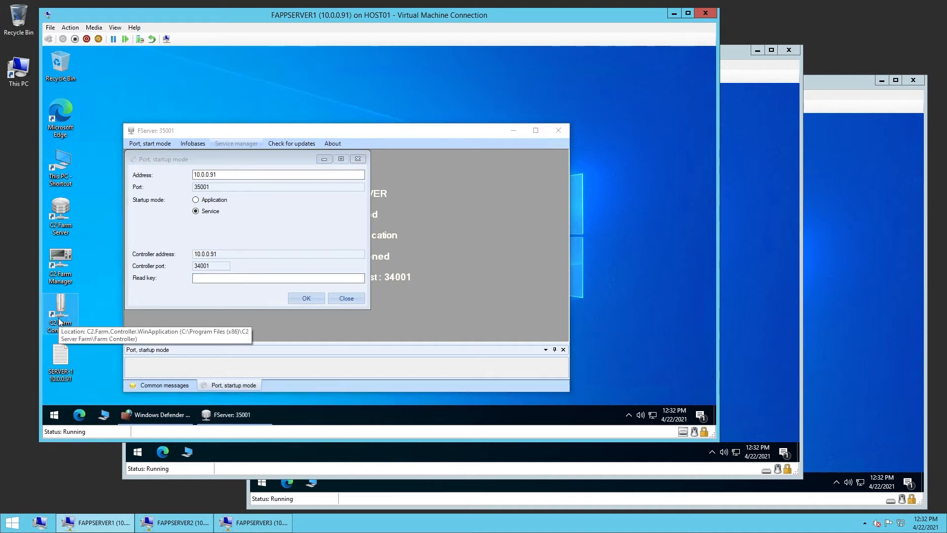
pyautogui.doubleClick(59, 320)
pyautogui.click(117, 117)
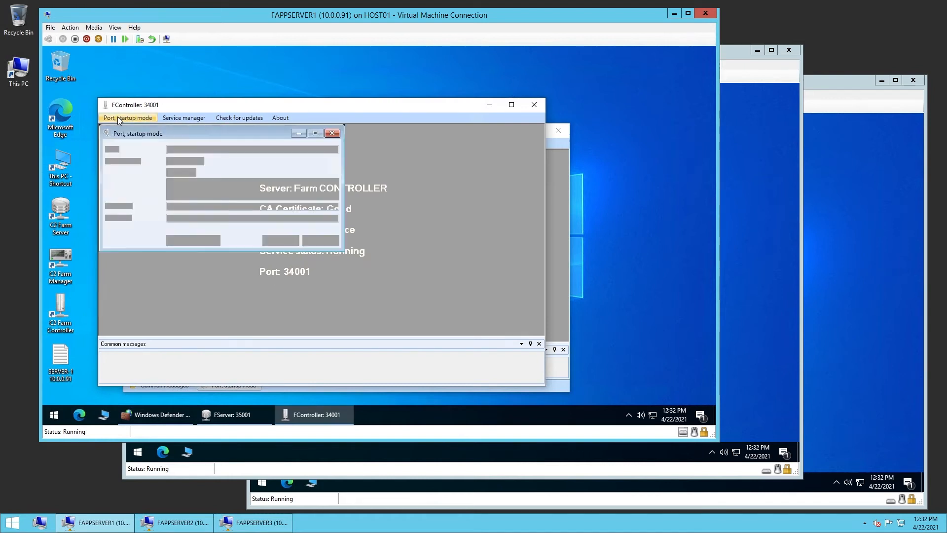
pyautogui.moveTo(280, 205); pyautogui.dragTo(156, 207)
pyautogui.hotkey('ctrl', 'c')
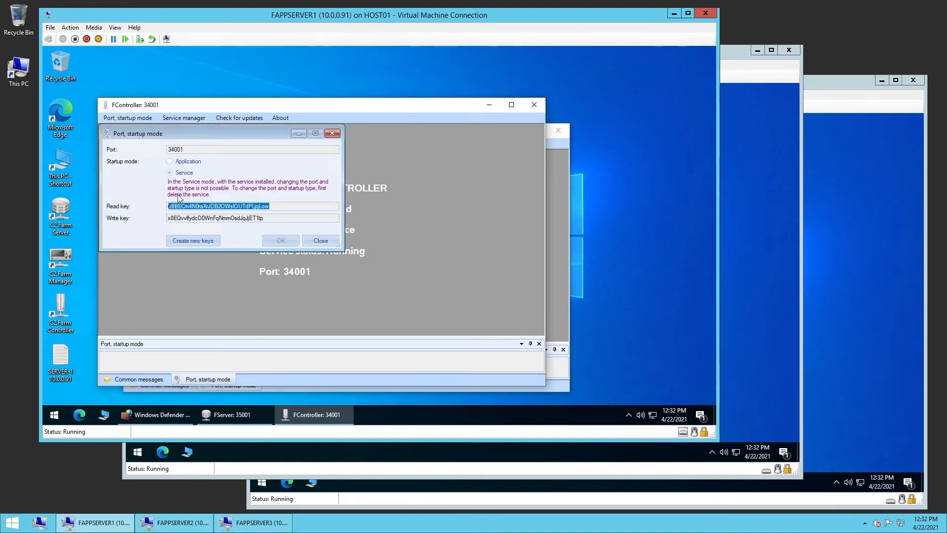
pyautogui.click(488, 105)
pyautogui.hotkey('ctrl', 'v')
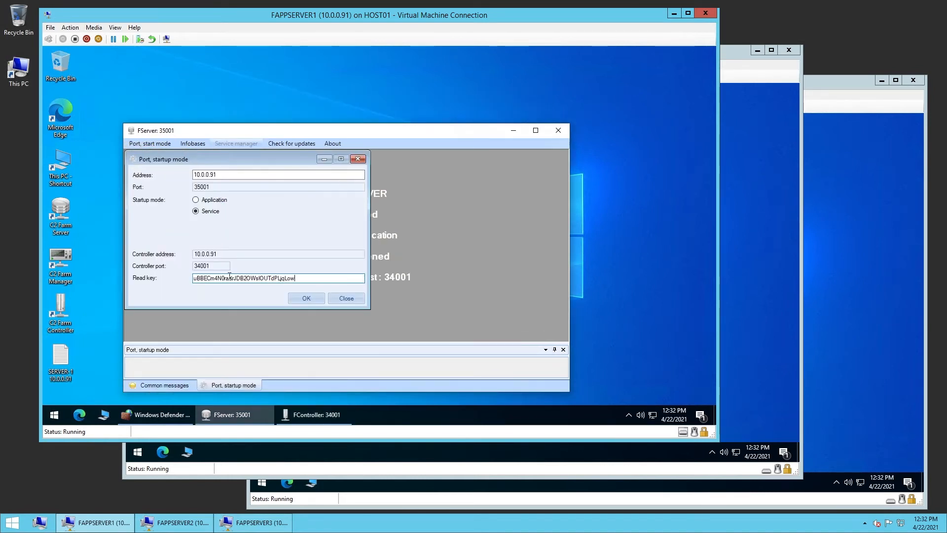
pyautogui.click(306, 297)
# Close the Farm Server and relaunch it as administrator, approving the elevation
pyautogui.click(436, 265)
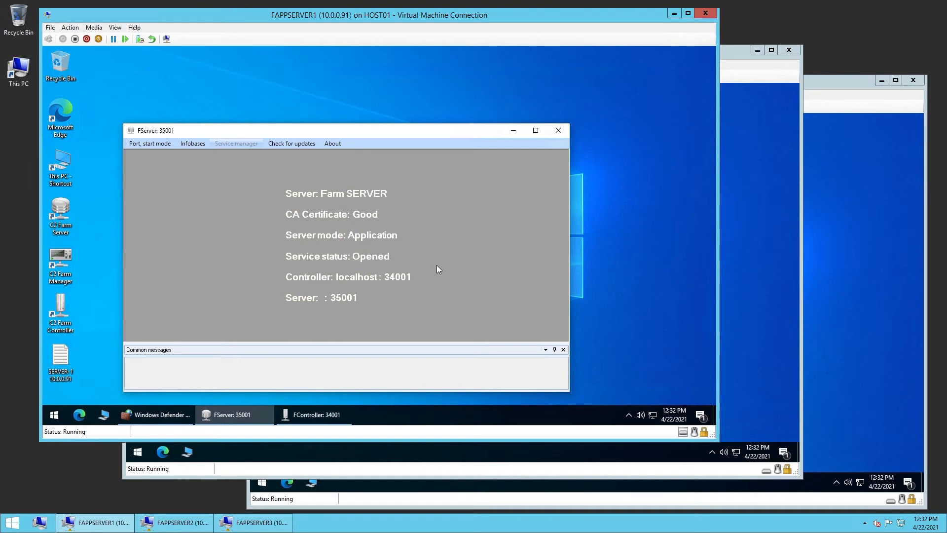
pyautogui.click(558, 130)
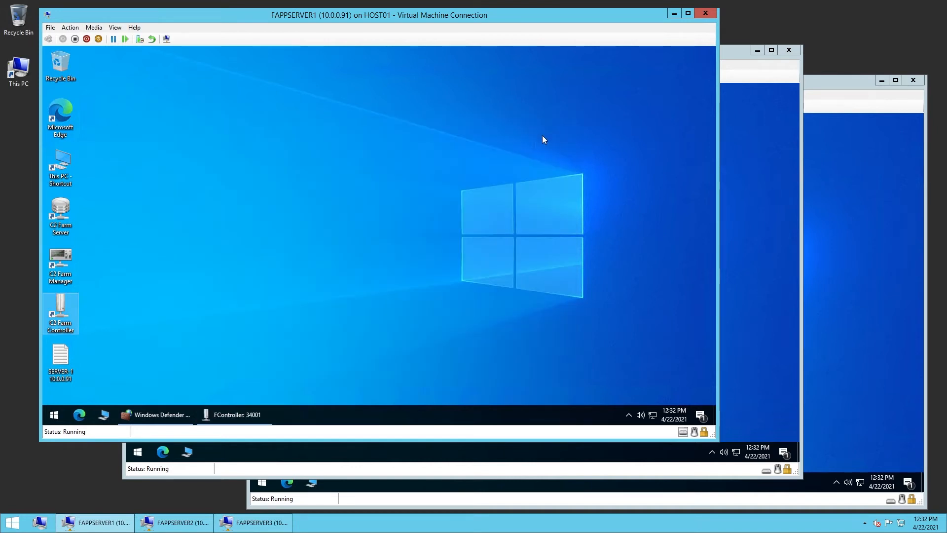
pyautogui.rightClick(58, 216)
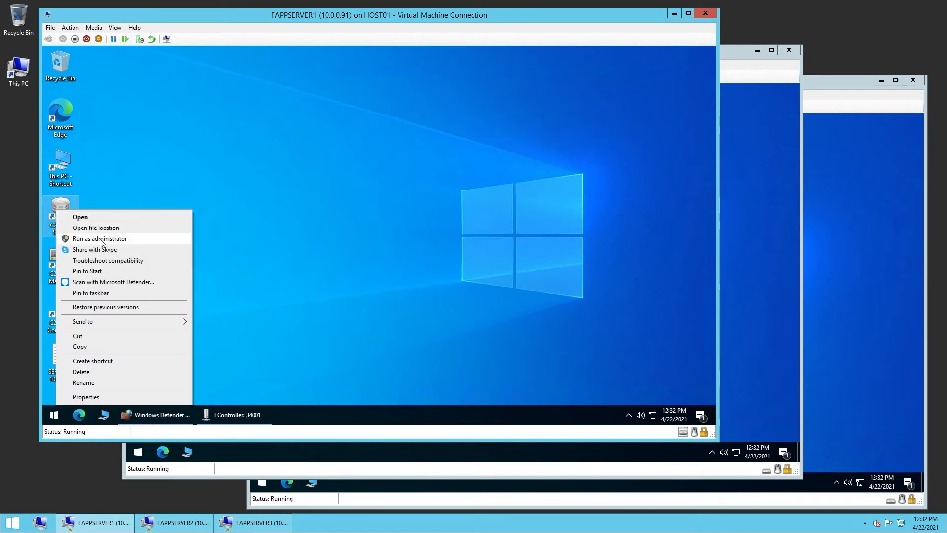
pyautogui.click(101, 240)
pyautogui.click(327, 300)
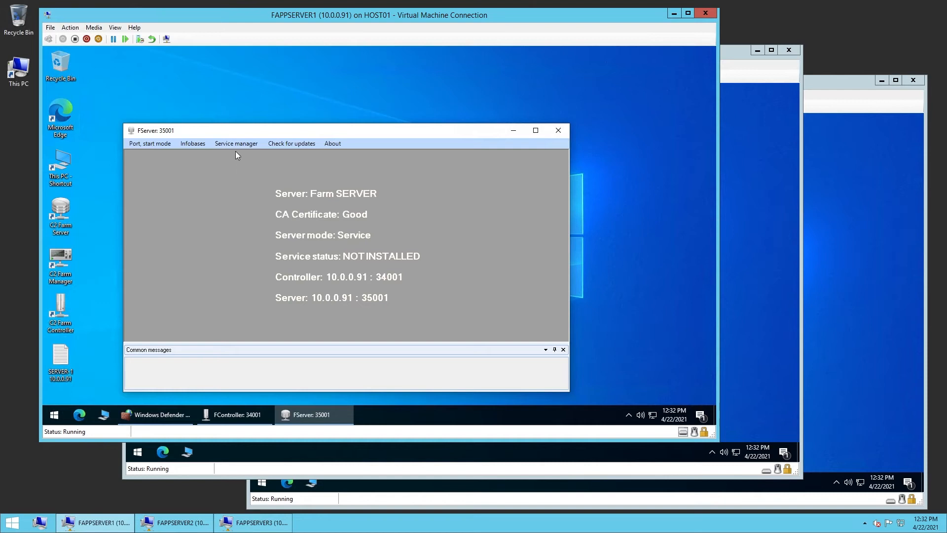
# Install and start the Farm Server service from the Service manager, then close it
pyautogui.click(235, 145)
pyautogui.click(188, 191)
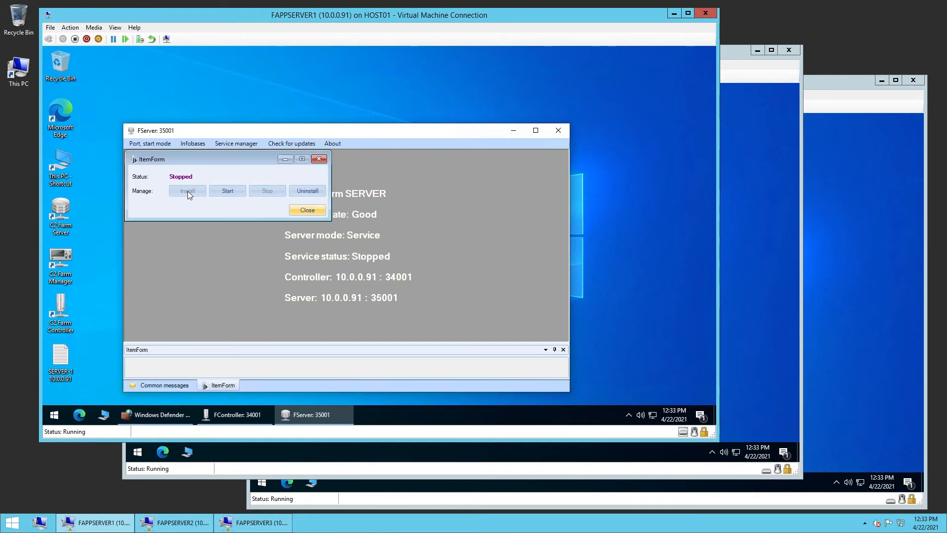
pyautogui.click(226, 191)
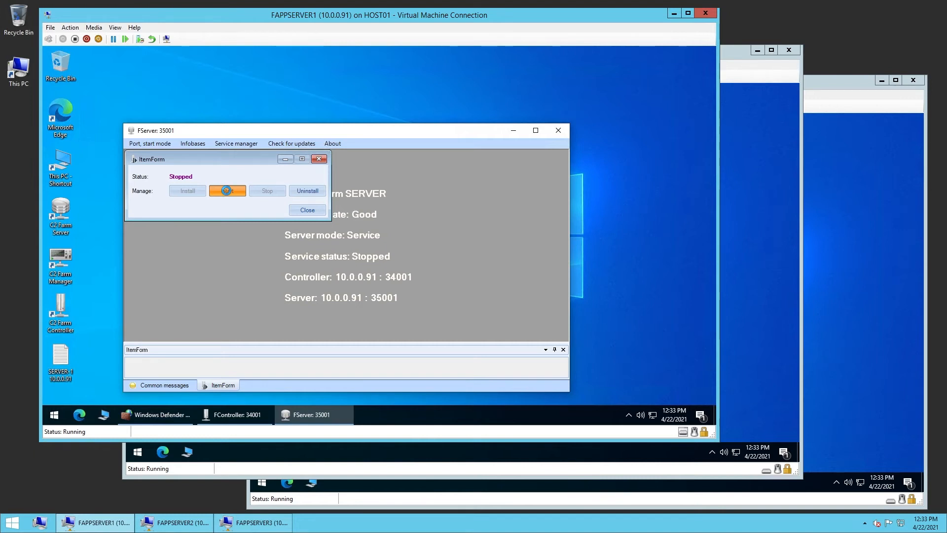
pyautogui.click(311, 209)
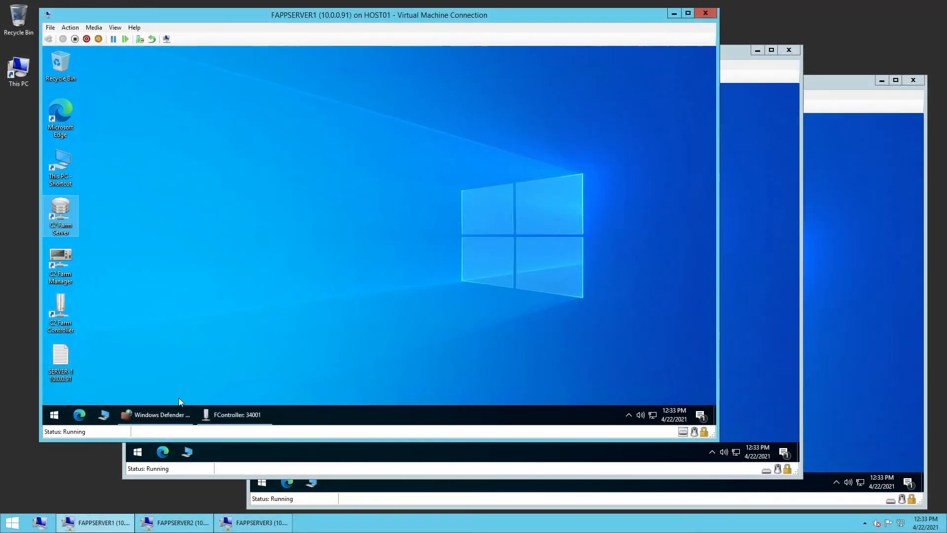
# Return to the firewall and start a new custom inbound rule that applies to all programs
pyautogui.click(169, 415)
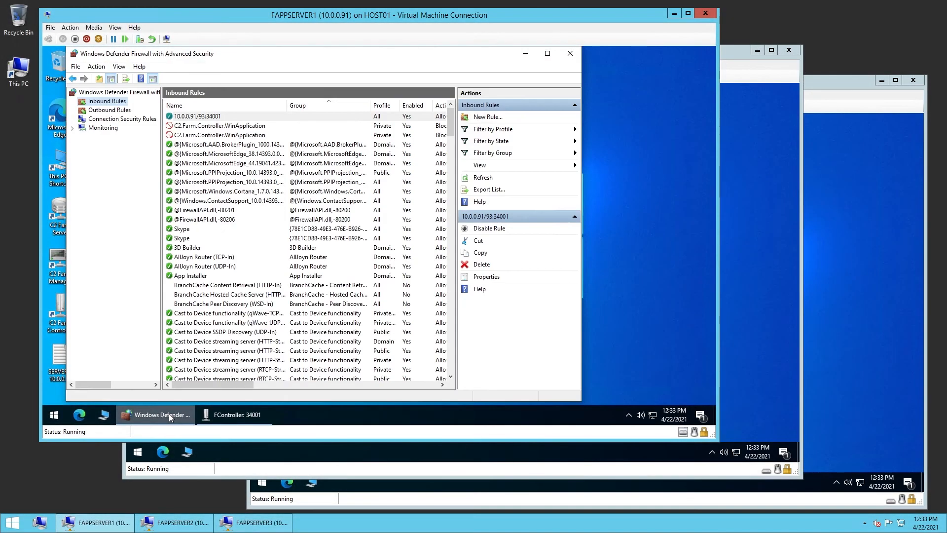
pyautogui.rightClick(106, 102)
pyautogui.click(127, 109)
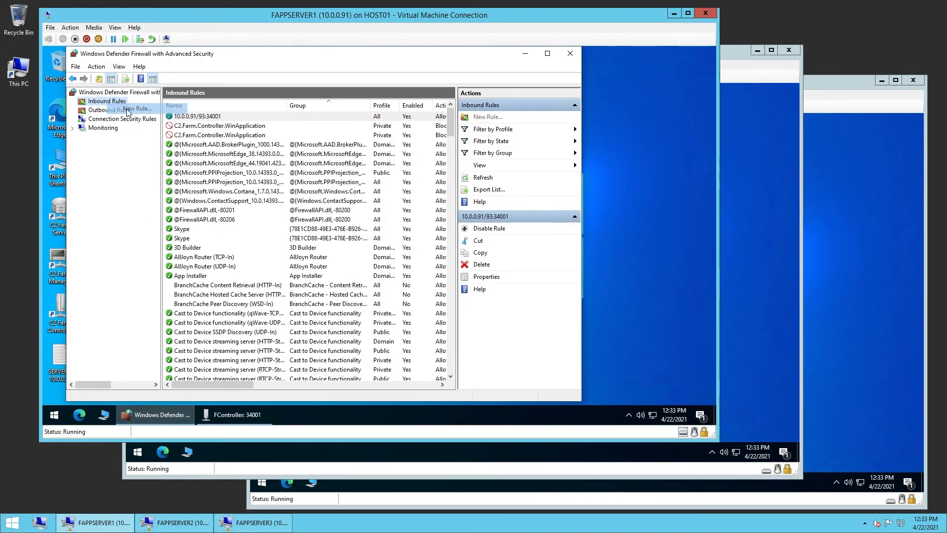
pyautogui.click(189, 252)
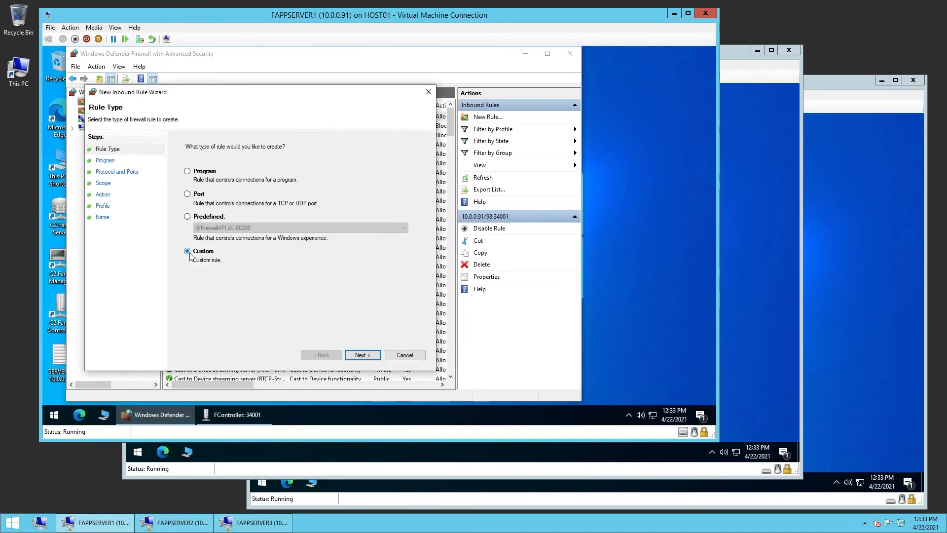
pyautogui.click(359, 355)
pyautogui.click(359, 355)
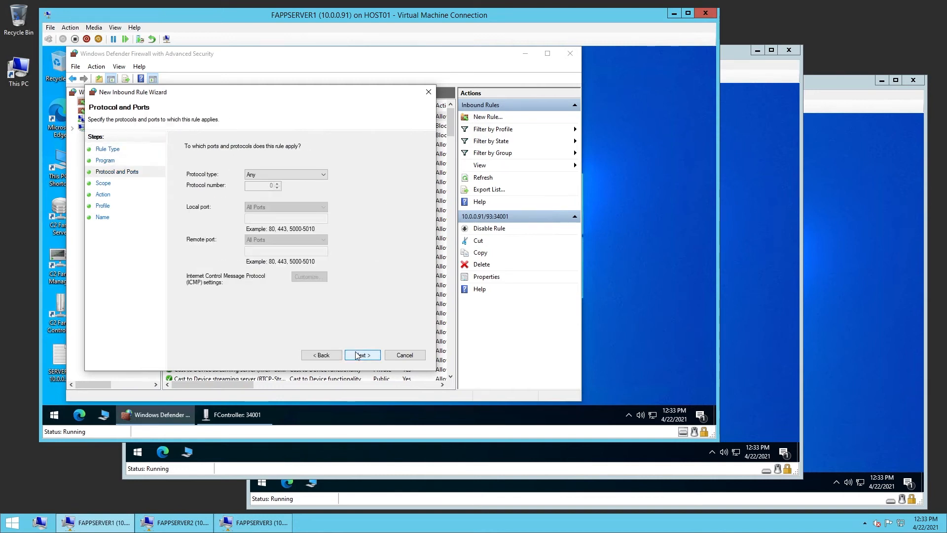
# Set the rule's protocol to TCP with specific local port 35001
pyautogui.click(270, 175)
pyautogui.click(275, 216)
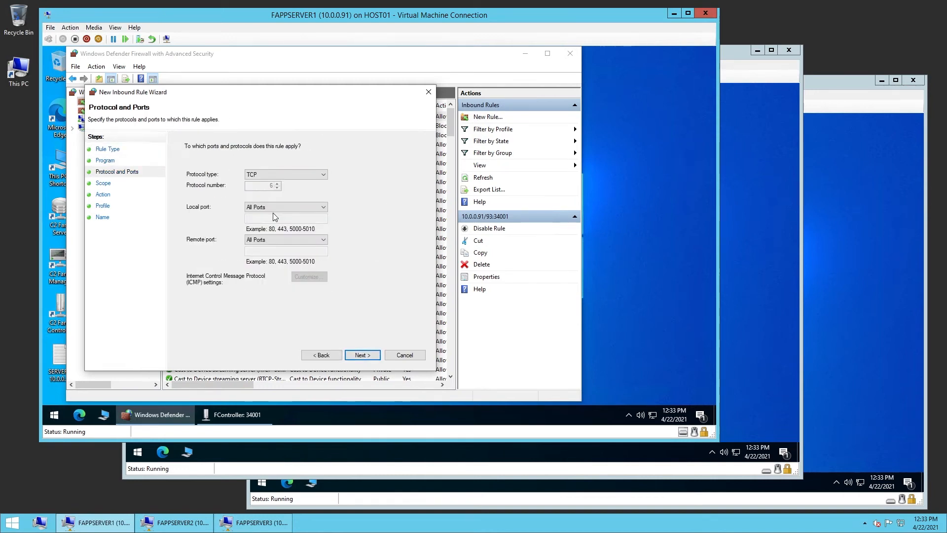
pyautogui.click(274, 207)
pyautogui.click(271, 223)
pyautogui.write('35001')
pyautogui.click(362, 355)
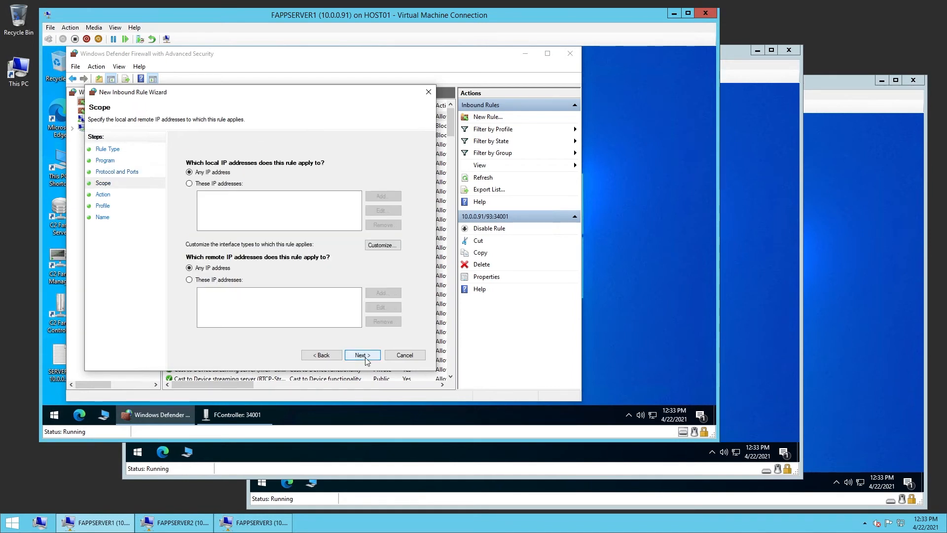
# Keep the default scope, action and profiles and name the rule starting with 10.0.0.91:
pyautogui.click(362, 355)
pyautogui.click(362, 356)
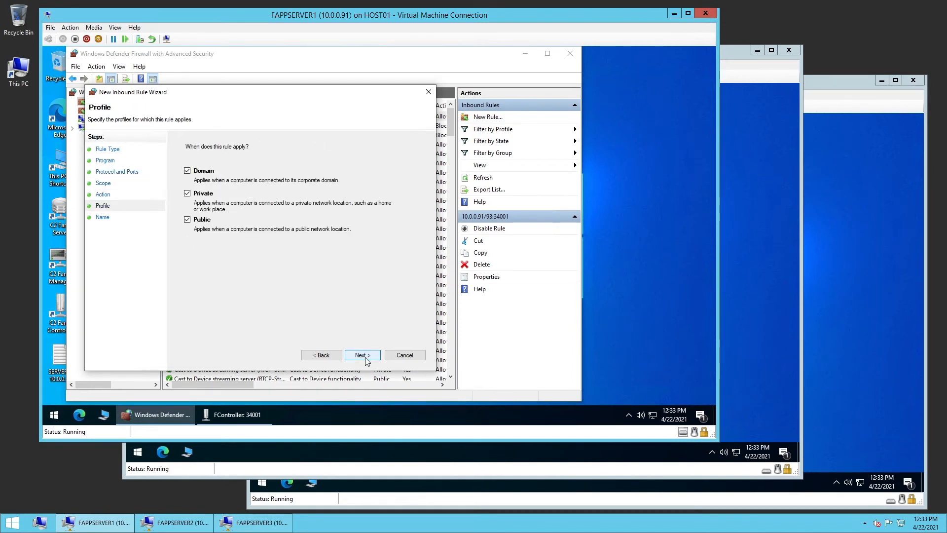
pyautogui.click(362, 355)
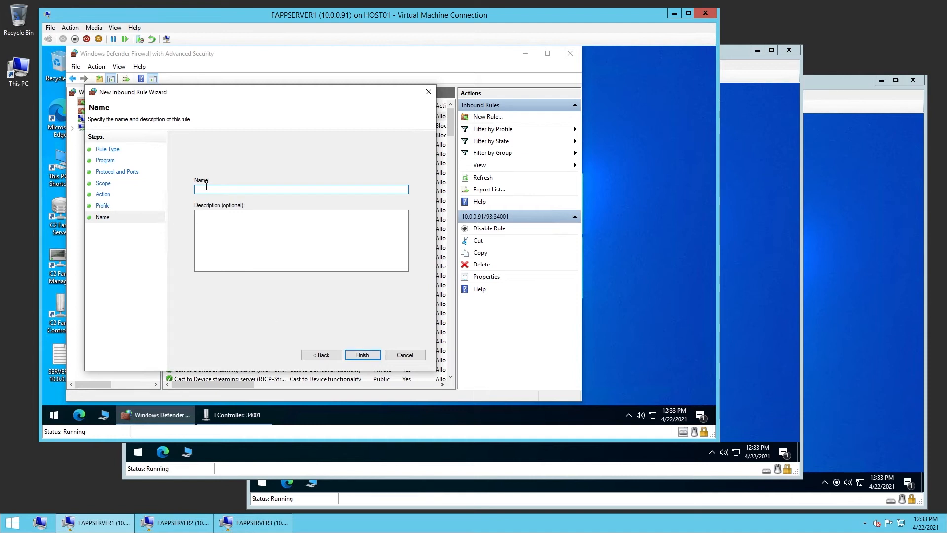
pyautogui.write('10.0.0.91:35001')
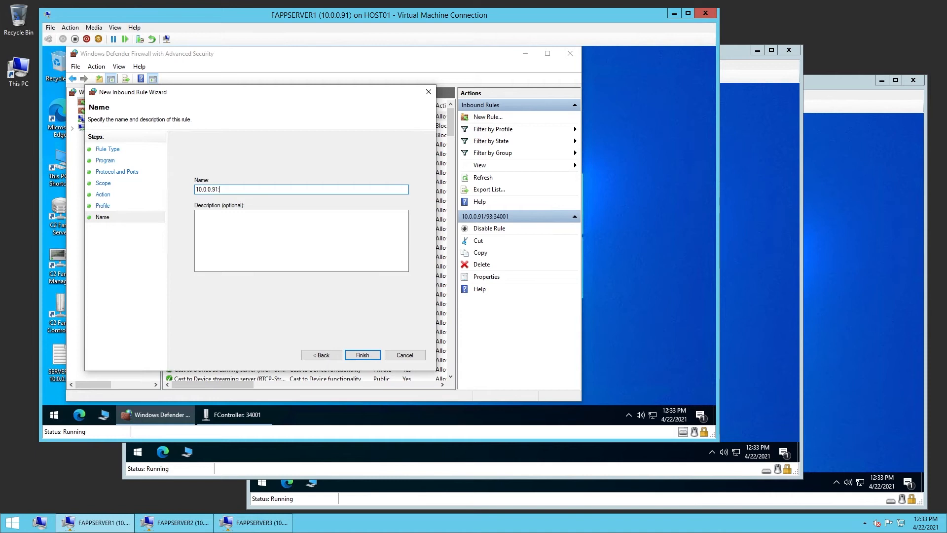
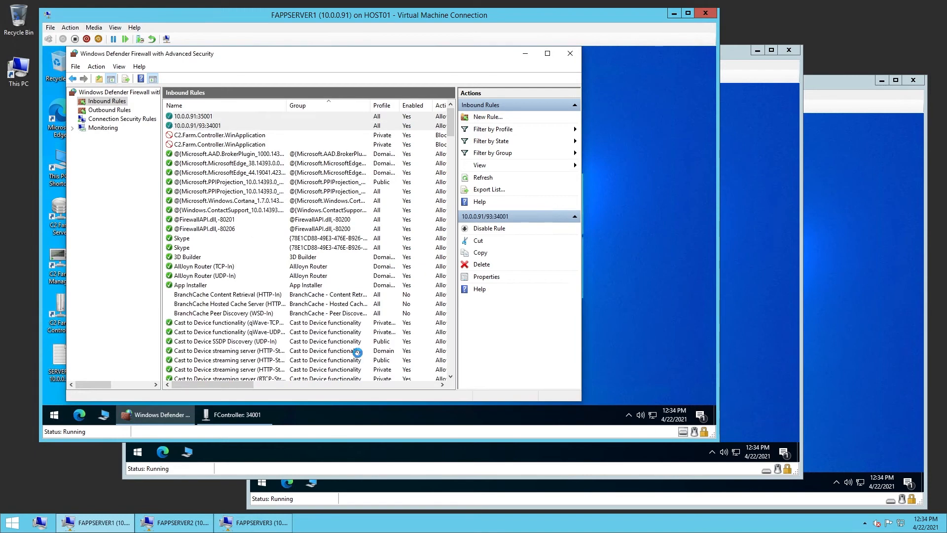
# Close the firewall console, launch C2 Farm Manager and enlarge its window
pyautogui.click(571, 54)
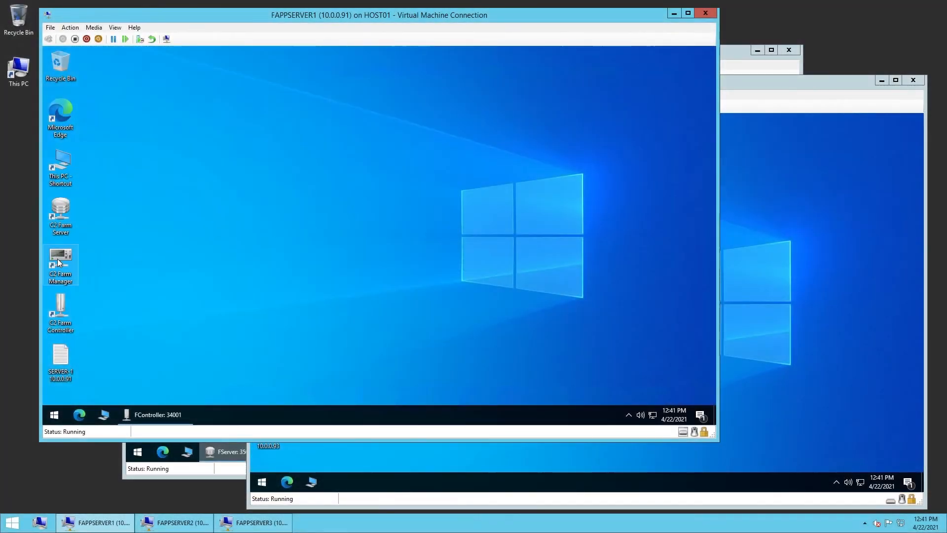
pyautogui.doubleClick(58, 258)
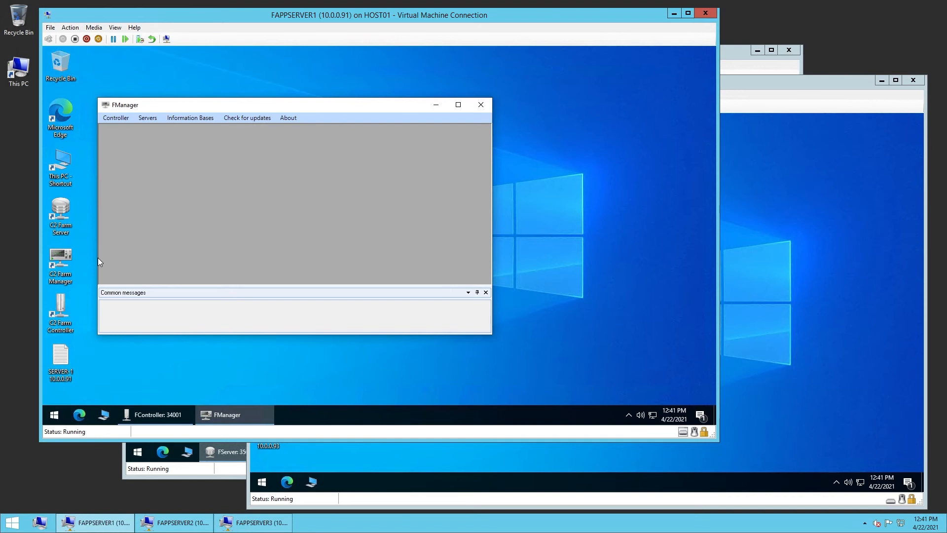
pyautogui.moveTo(492, 334); pyautogui.dragTo(548, 388)
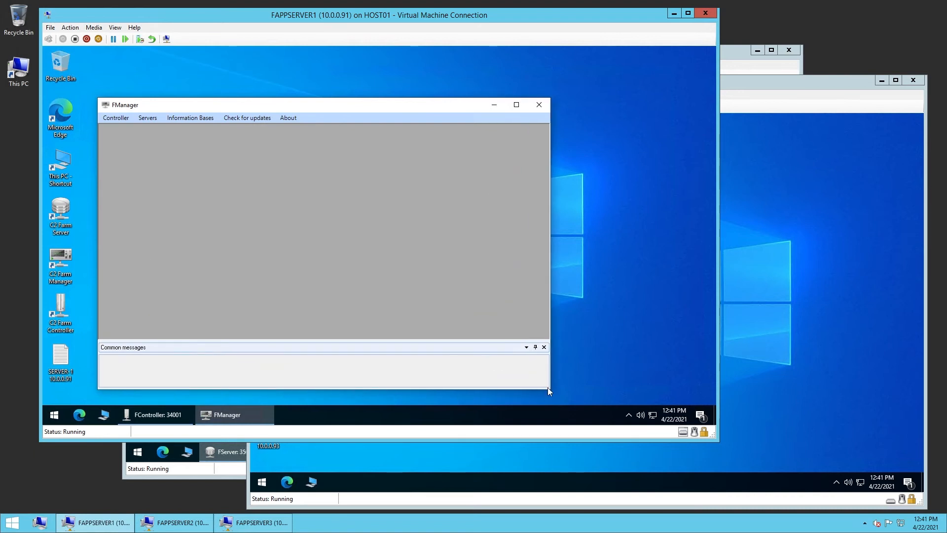
# Open the controller settings and set the controller address to 10.0.0.91
pyautogui.click(118, 120)
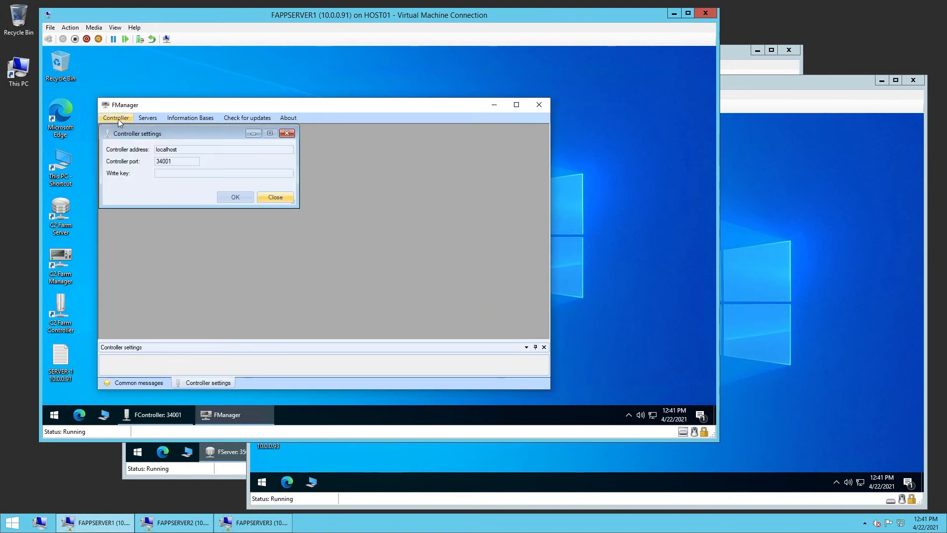
pyautogui.write('10')
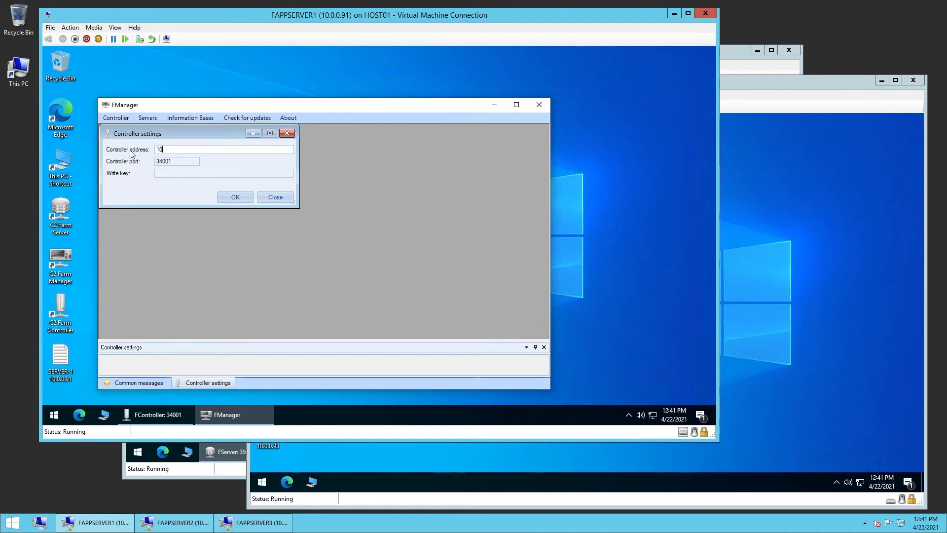
pyautogui.write('.0.0.91')
pyautogui.click(166, 171)
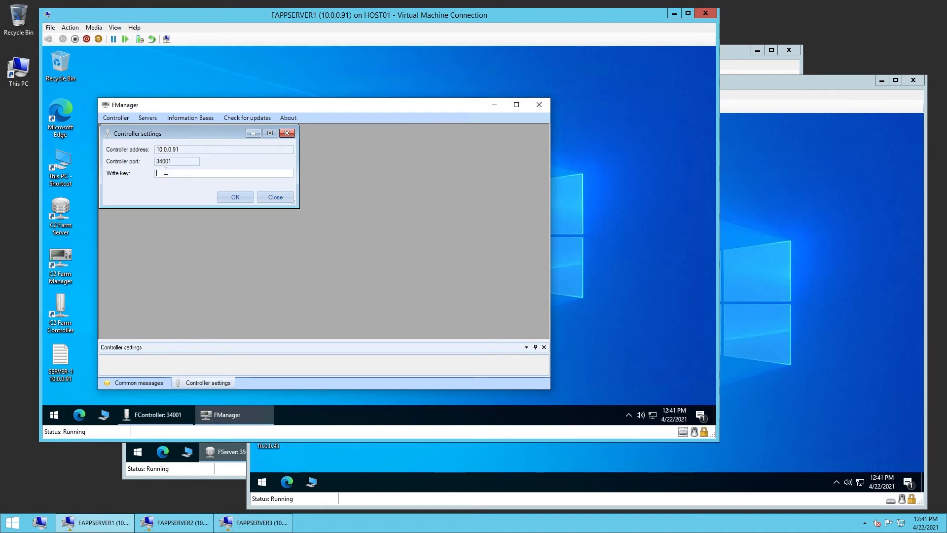
# Copy the write key from the Farm Controller's port settings, paste it as the Manager's controller write key, and confirm
pyautogui.click(153, 414)
pyautogui.click(271, 219)
pyautogui.moveTo(271, 218); pyautogui.dragTo(158, 217)
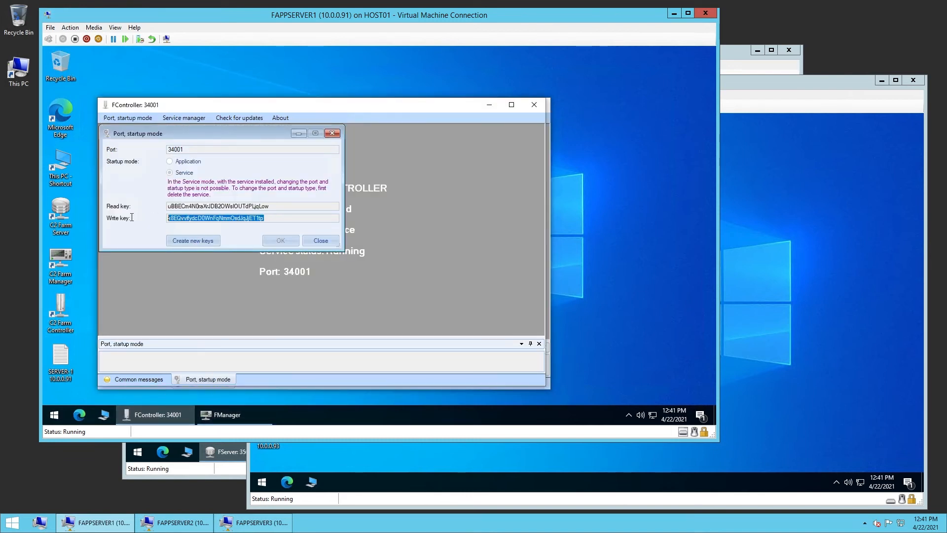
pyautogui.hotkey('alt', 'Tab')
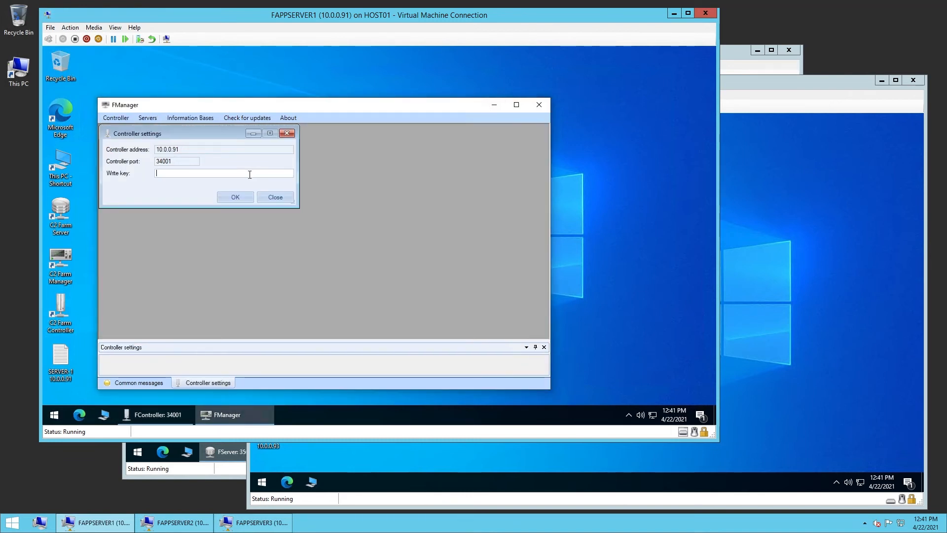
pyautogui.click(235, 198)
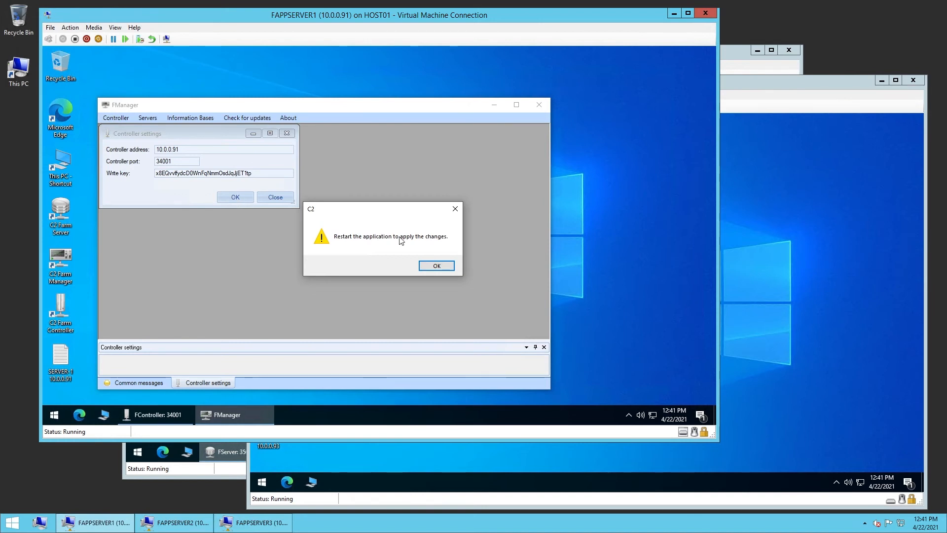
pyautogui.click(436, 265)
# Restart the Farm Manager and open its servers list
pyautogui.click(540, 105)
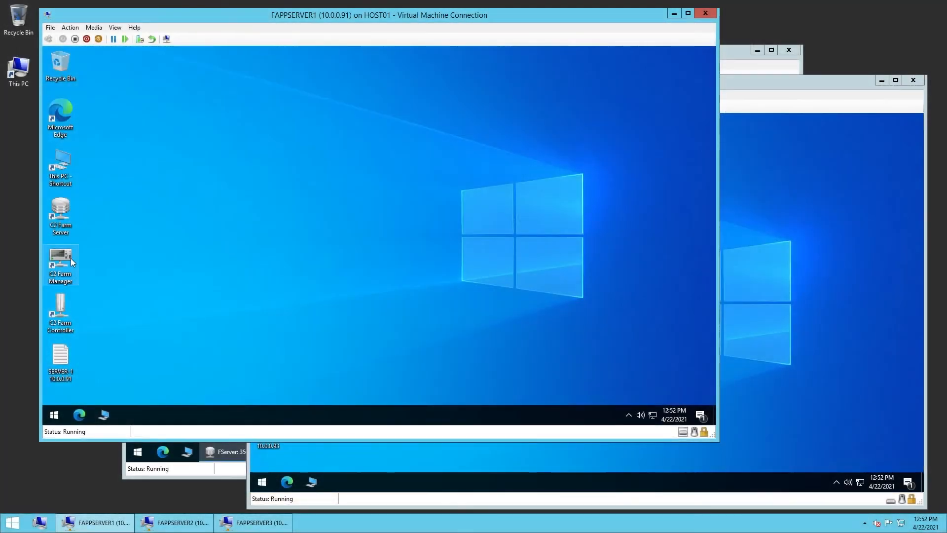
pyautogui.doubleClick(70, 258)
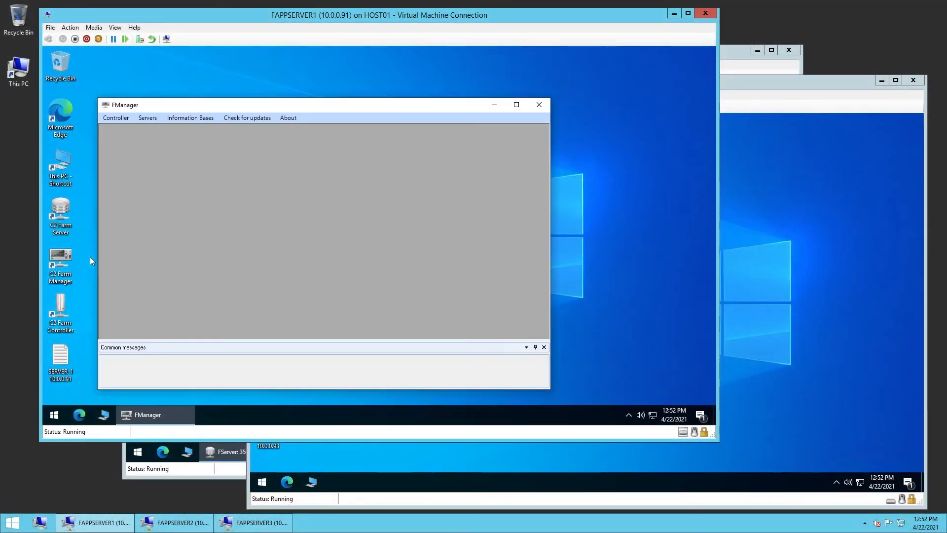
pyautogui.click(143, 118)
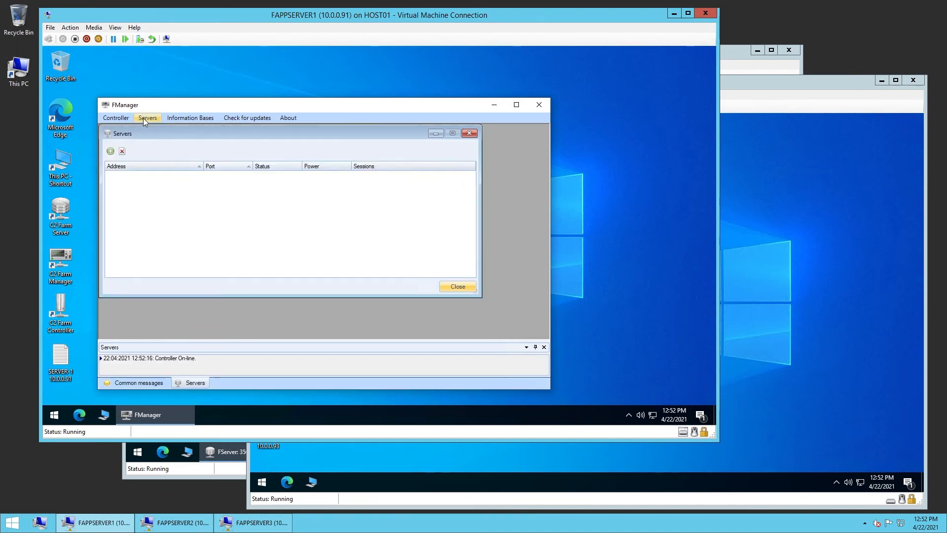
# Add server 10.0.0.91 on port 35001, marked Operational
pyautogui.click(112, 153)
pyautogui.moveTo(154, 146); pyautogui.dragTo(201, 206)
pyautogui.click(216, 221)
pyautogui.write('10.0.0.91')
pyautogui.press('Tab')
pyautogui.write('35001')
pyautogui.click(213, 246)
pyautogui.click(245, 265)
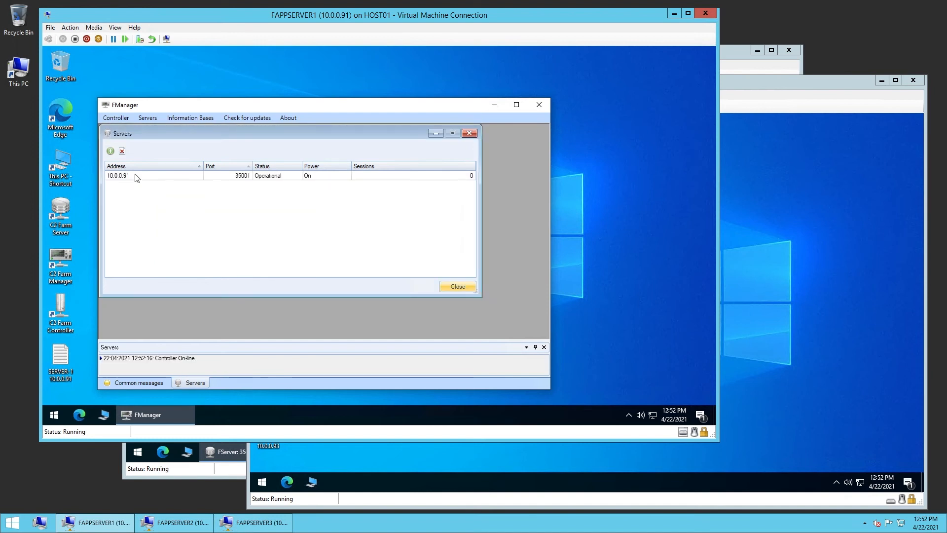
# Add server 10.0.0.92 on port 35001, marked Operational
pyautogui.click(111, 152)
pyautogui.click(200, 221)
pyautogui.write('10.0.0.92')
pyautogui.press('Tab')
pyautogui.write('35001')
pyautogui.click(207, 246)
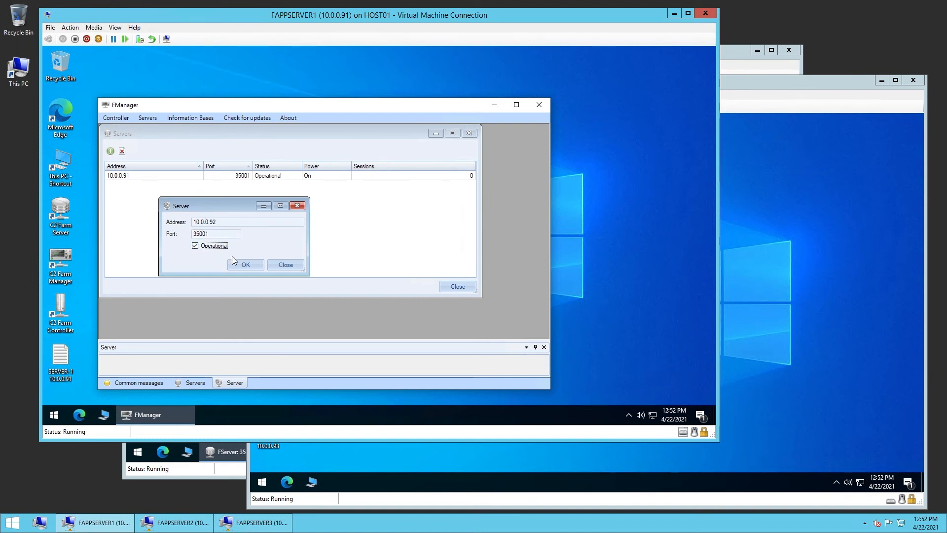
pyautogui.click(243, 264)
# Add server 10.0.0.93 on port 35001, marked Operational
pyautogui.click(111, 151)
pyautogui.click(199, 223)
pyautogui.write('10.0.0.')
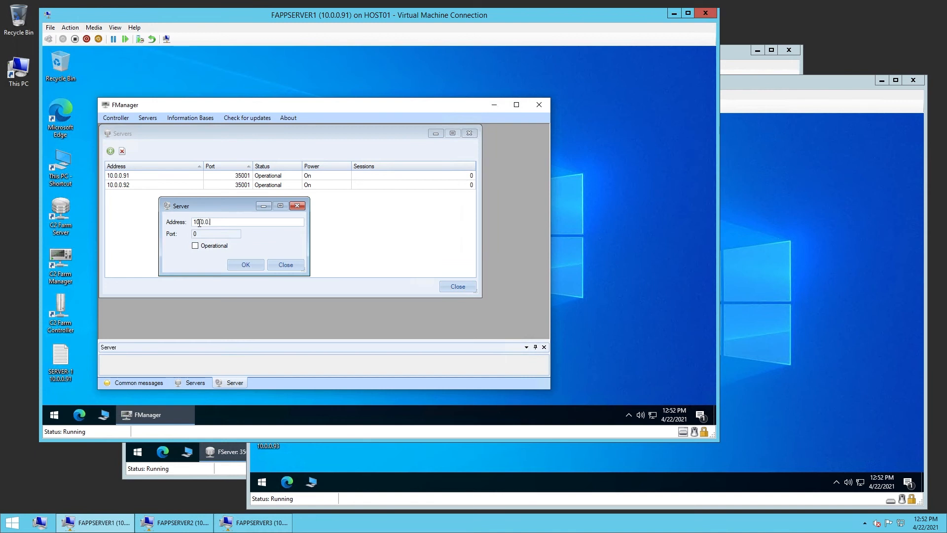
pyautogui.write('93')
pyautogui.press('Tab')
pyautogui.write('35001')
pyautogui.click(208, 246)
pyautogui.click(240, 265)
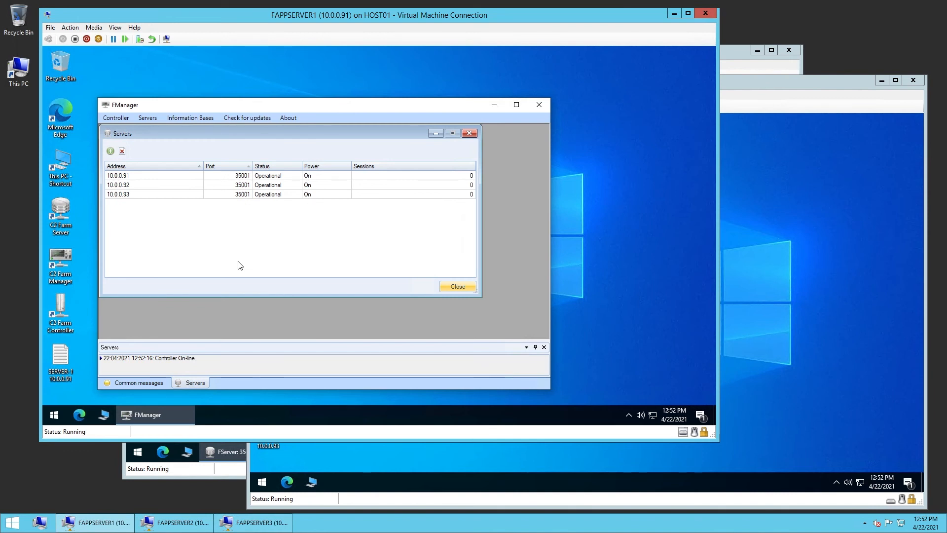
# Close the Farm Server application on the 10.0.0.92 machine and check that server's power state in the list
pyautogui.moveTo(262, 132); pyautogui.dragTo(277, 145)
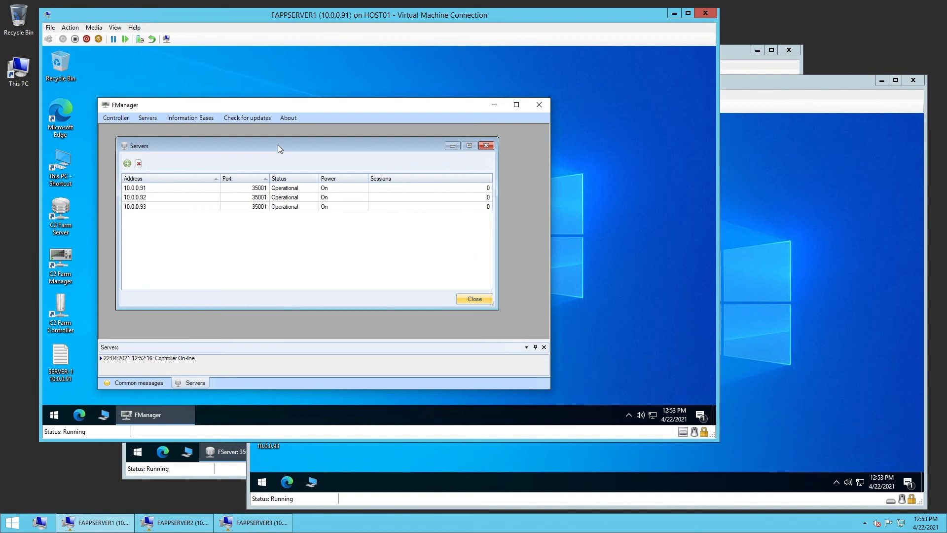
pyautogui.click(296, 197)
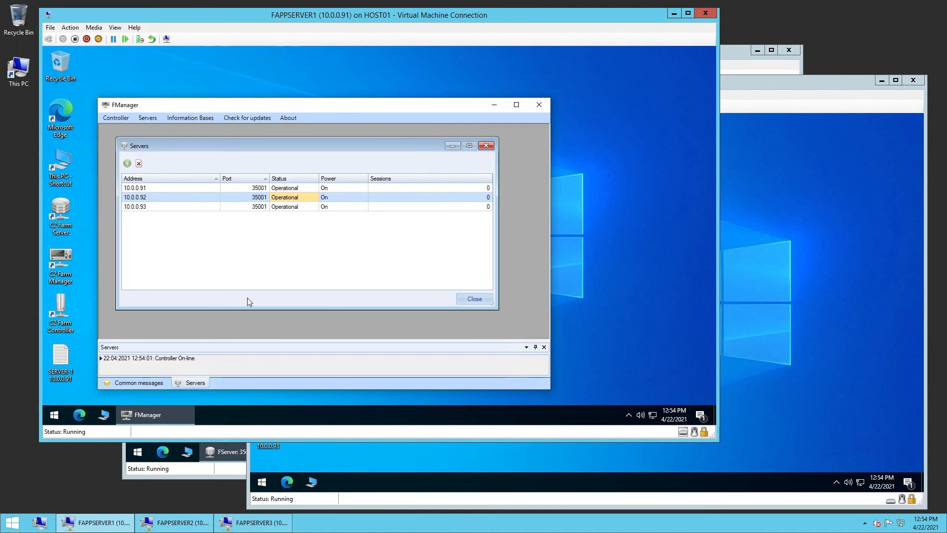
pyautogui.click(198, 526)
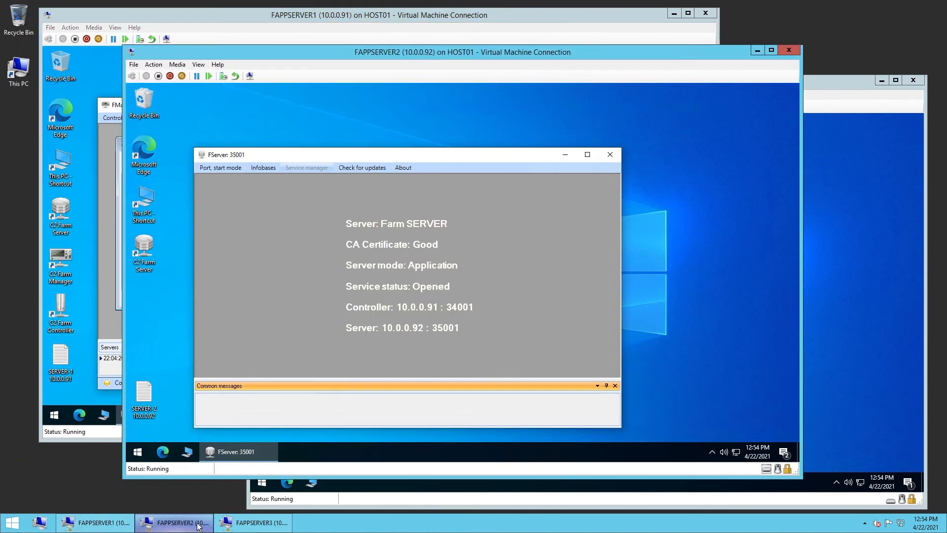
pyautogui.click(612, 155)
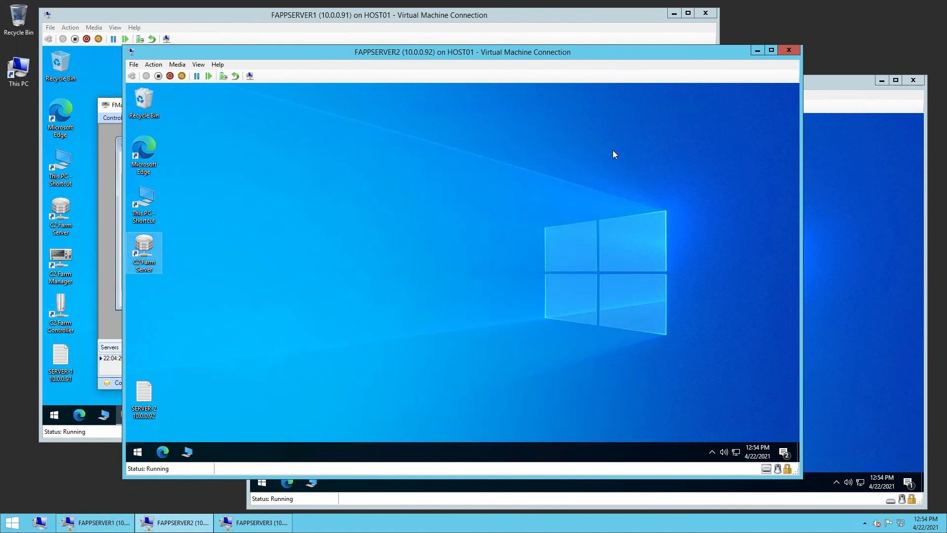
pyautogui.click(256, 17)
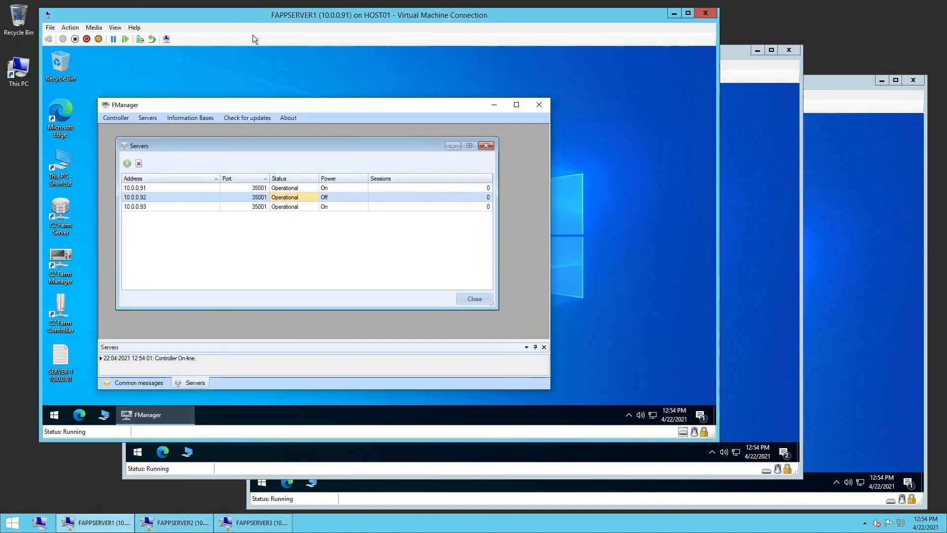
pyautogui.click(328, 197)
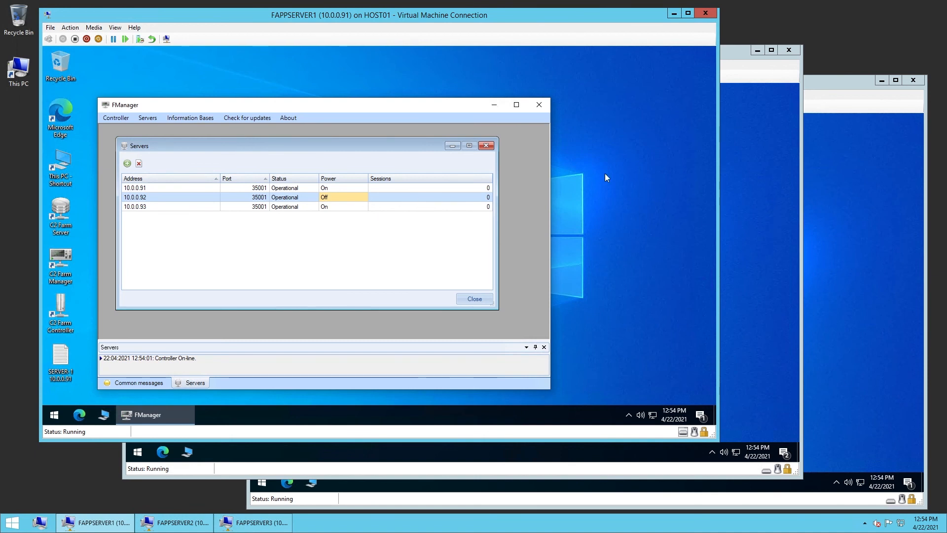
# Relaunch C2 Farm Server on the 10.0.0.92 machine and recheck its power state in the servers list
pyautogui.click(732, 173)
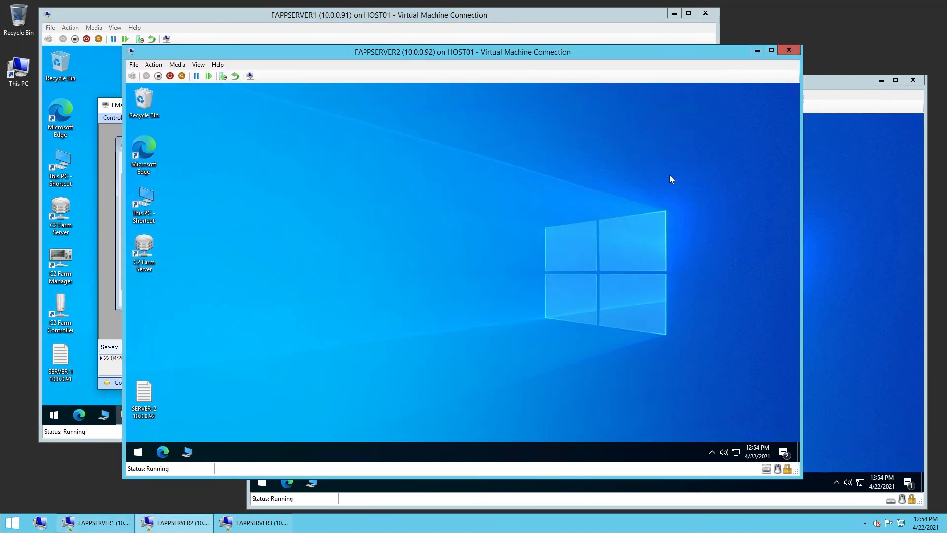
pyautogui.doubleClick(139, 254)
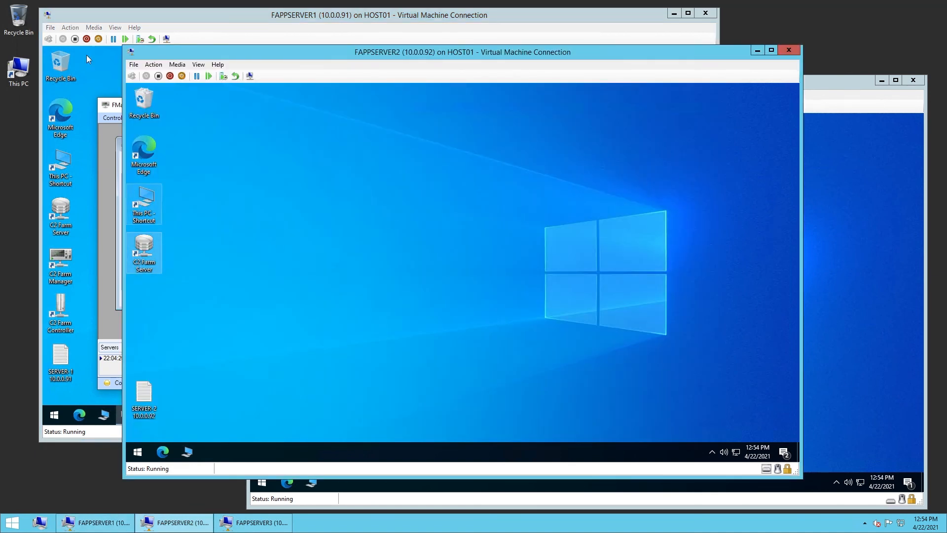
pyautogui.click(86, 16)
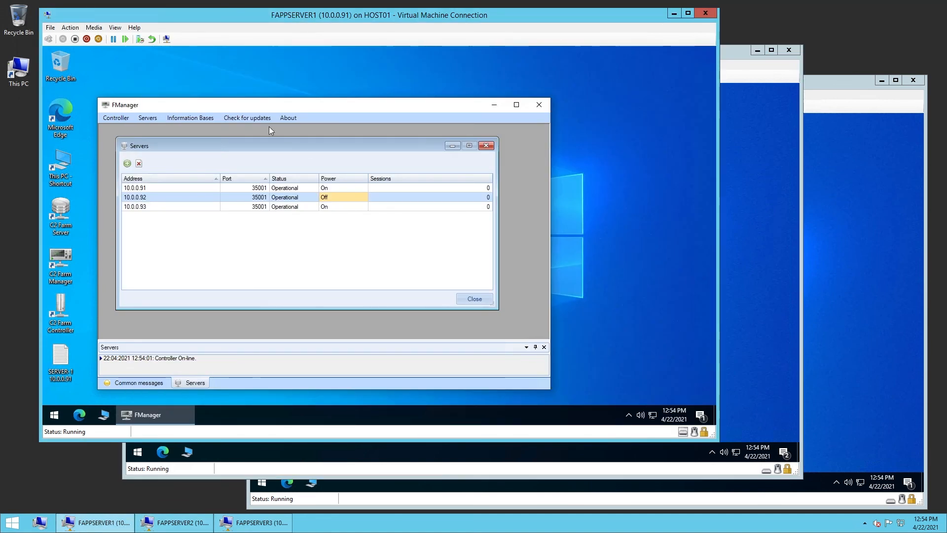
pyautogui.doubleClick(335, 201)
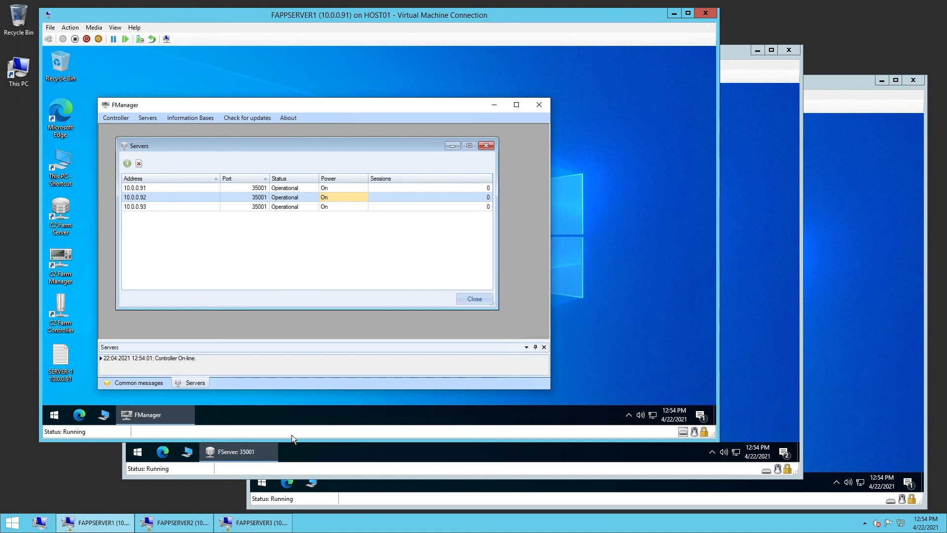
# Shut down the FAPPSERVER3 virtual machine and check the 10.0.0.93 server's power state in the list
pyautogui.click(271, 524)
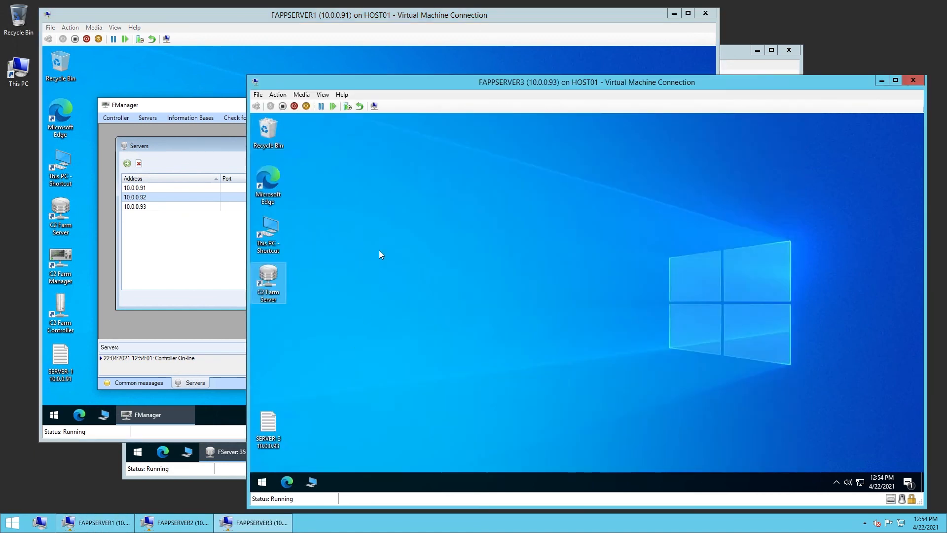
pyautogui.click(277, 95)
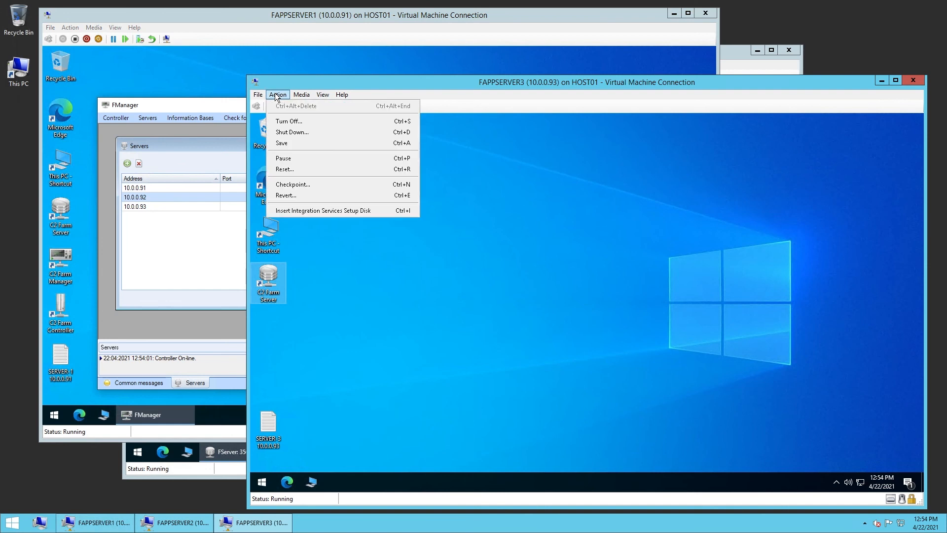
pyautogui.click(299, 131)
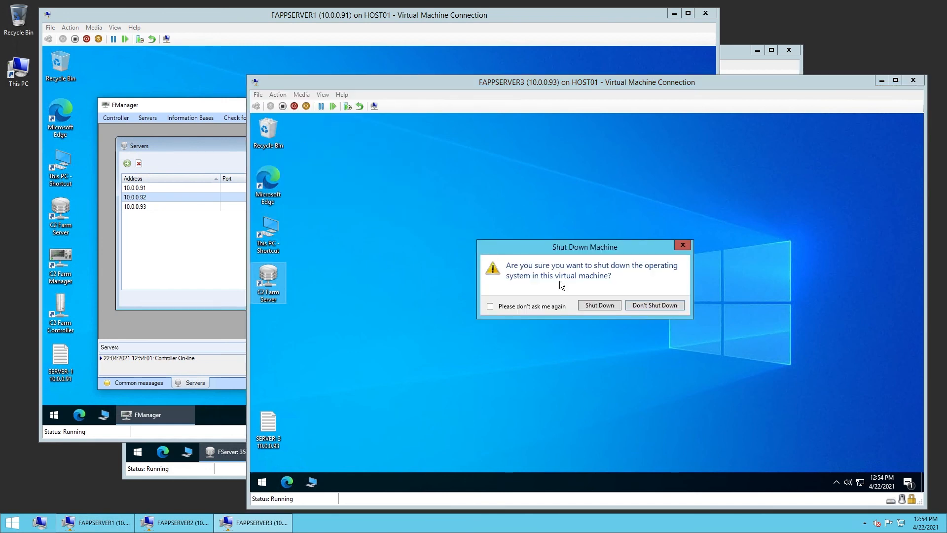
pyautogui.click(602, 305)
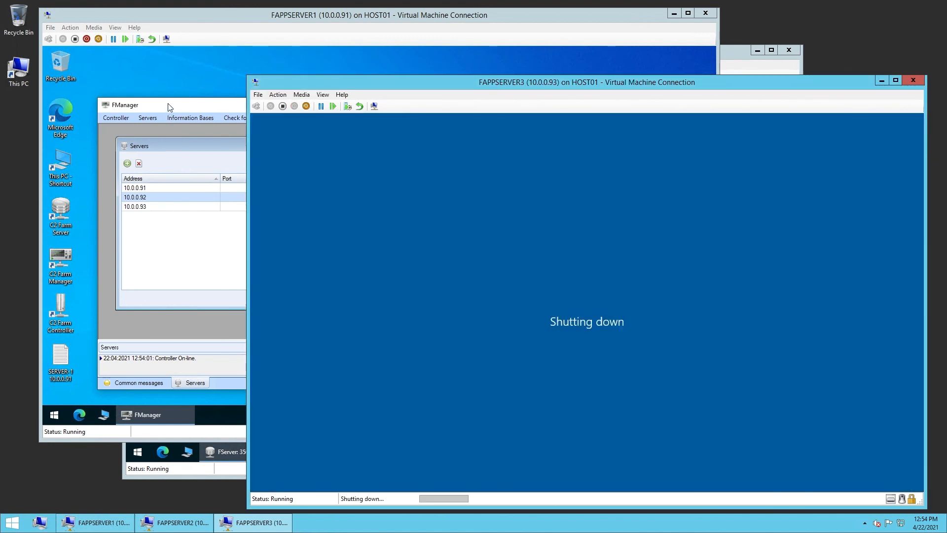
pyautogui.click(170, 107)
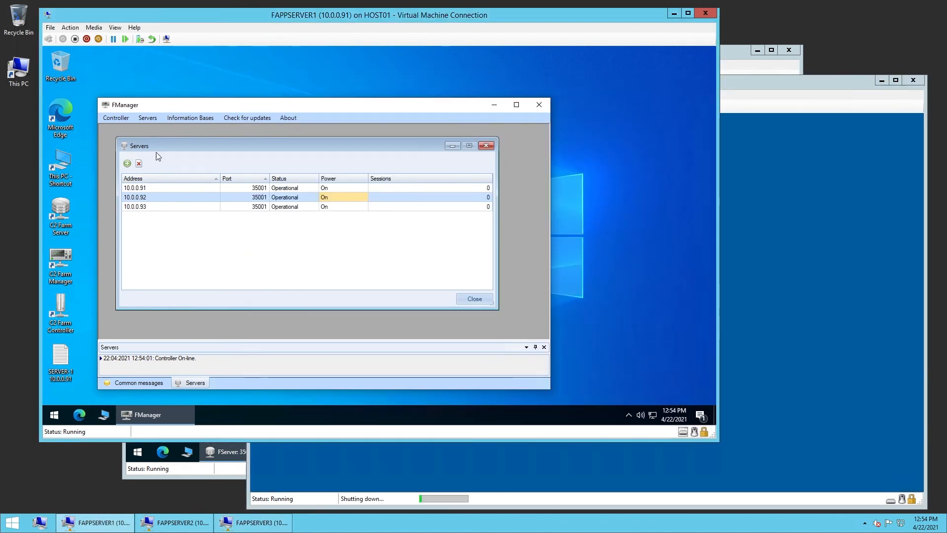
pyautogui.click(333, 207)
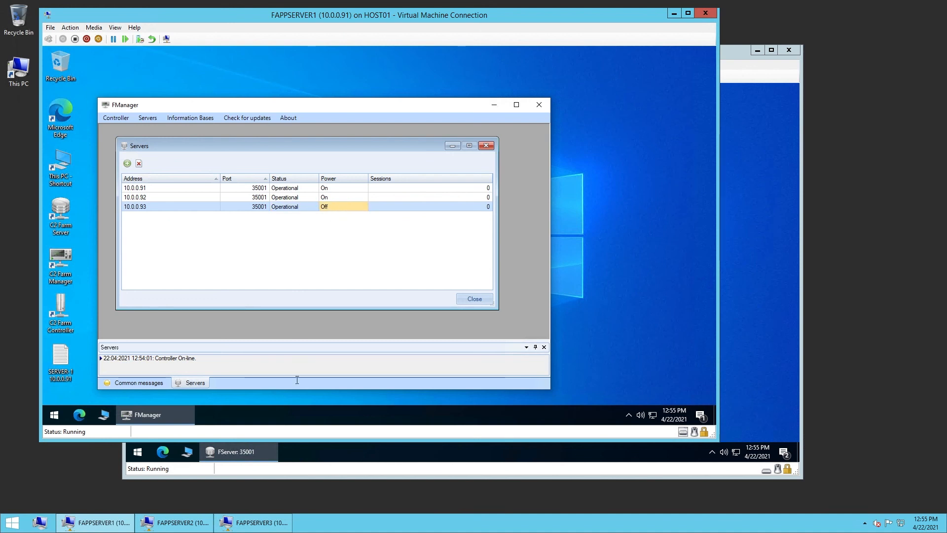
# Start the FAPPSERVER3 virtual machine again and recheck the 10.0.0.93 server's power state
pyautogui.click(264, 526)
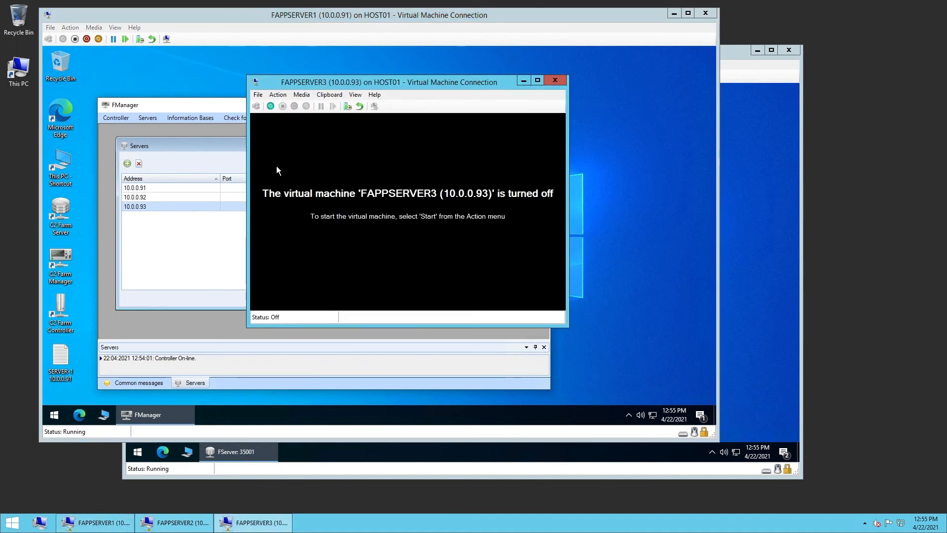
pyautogui.click(267, 107)
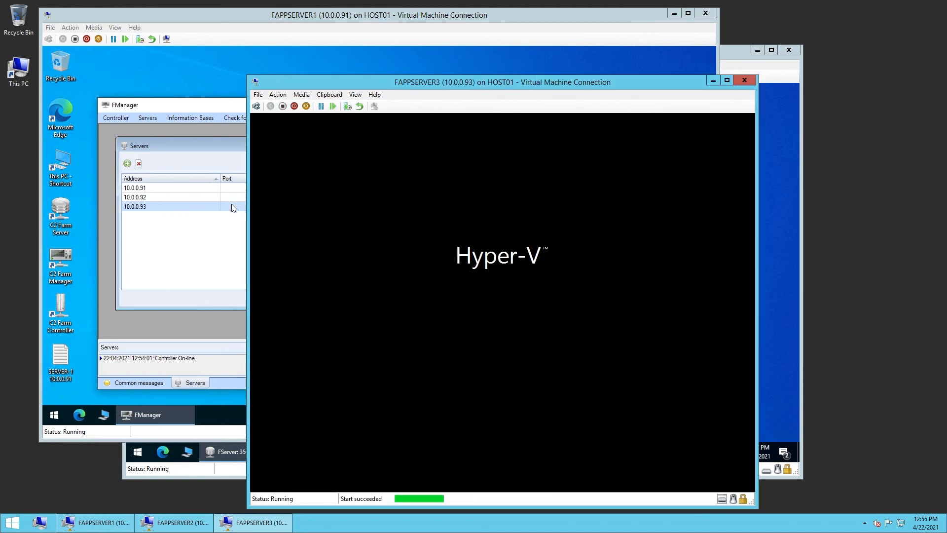
pyautogui.click(232, 207)
pyautogui.click(341, 209)
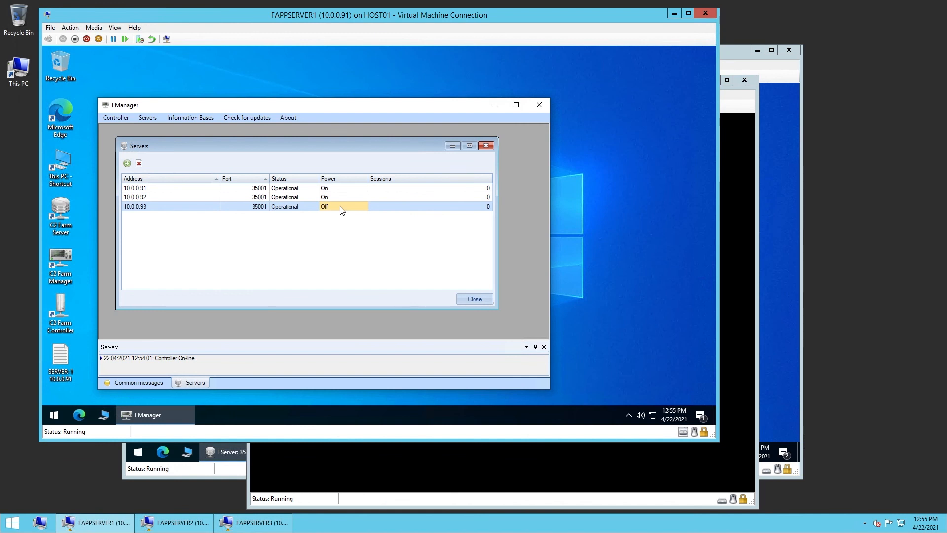